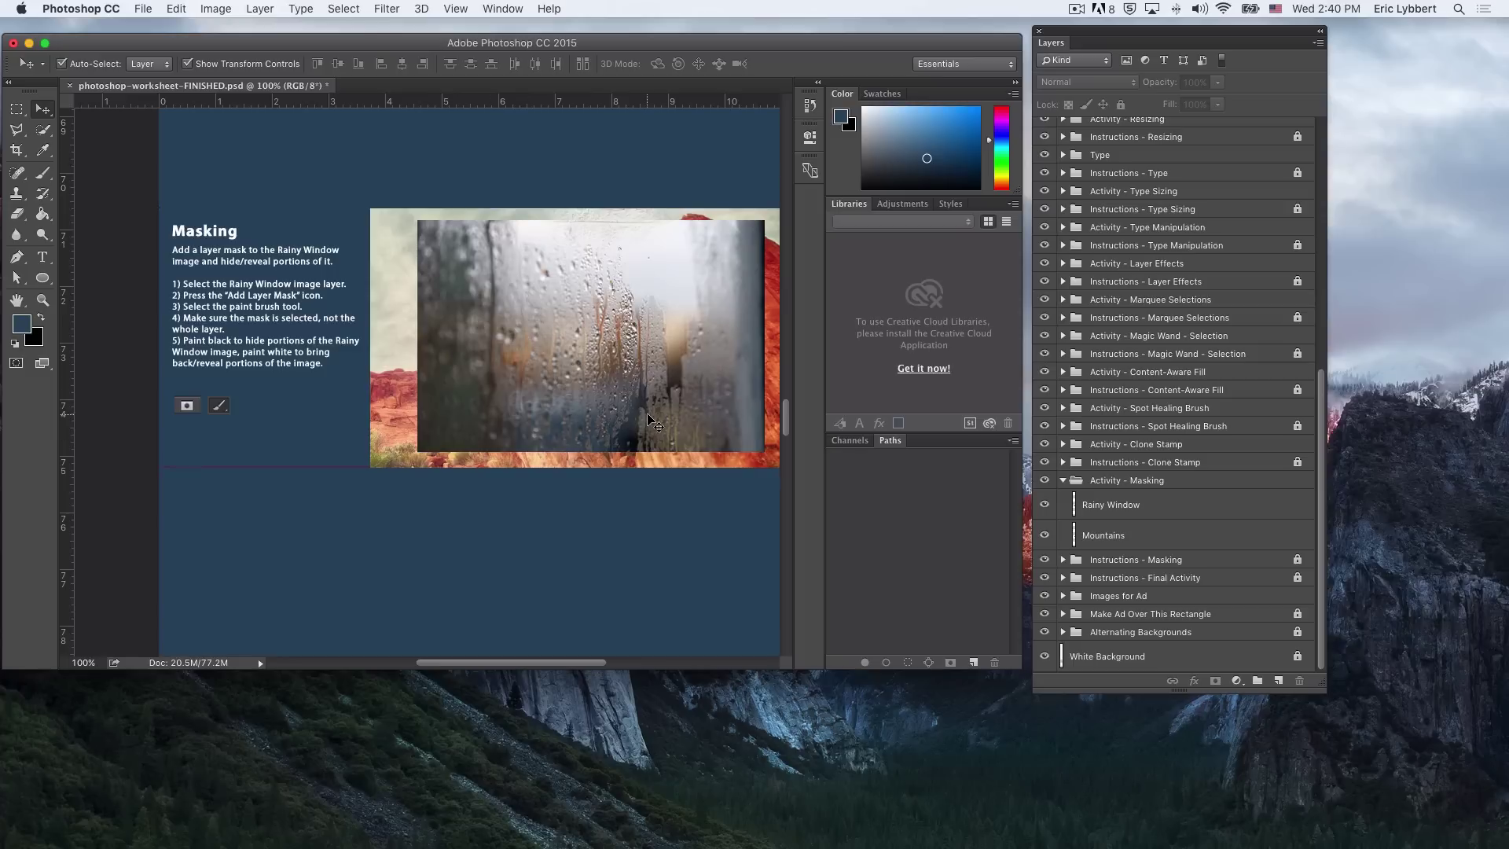
Step: Hide the Rainy Window layer to view the Mountains image beneath it, and show the layer again
click(614, 359)
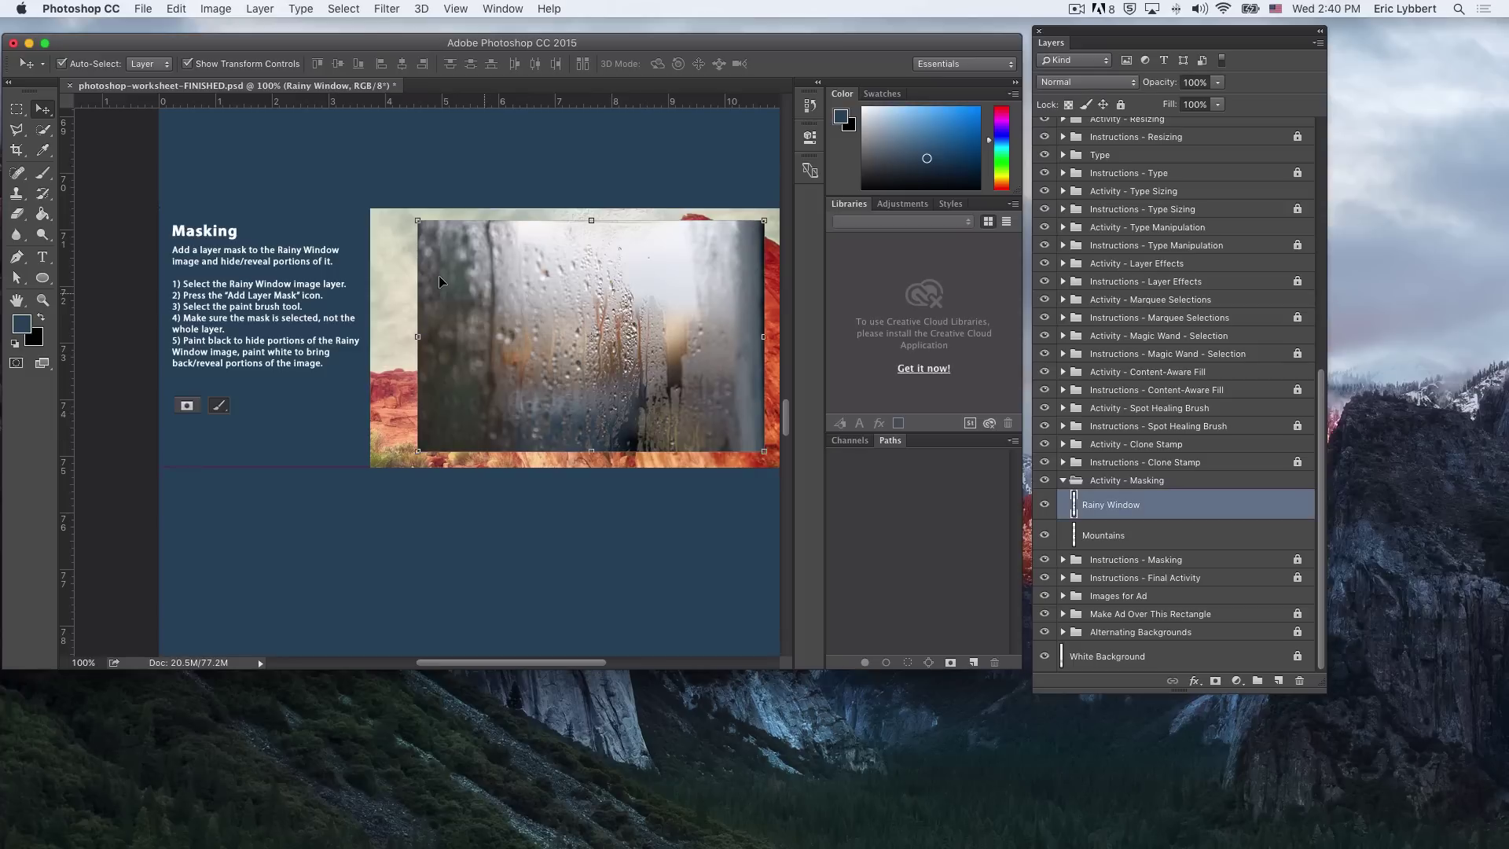
click(1044, 505)
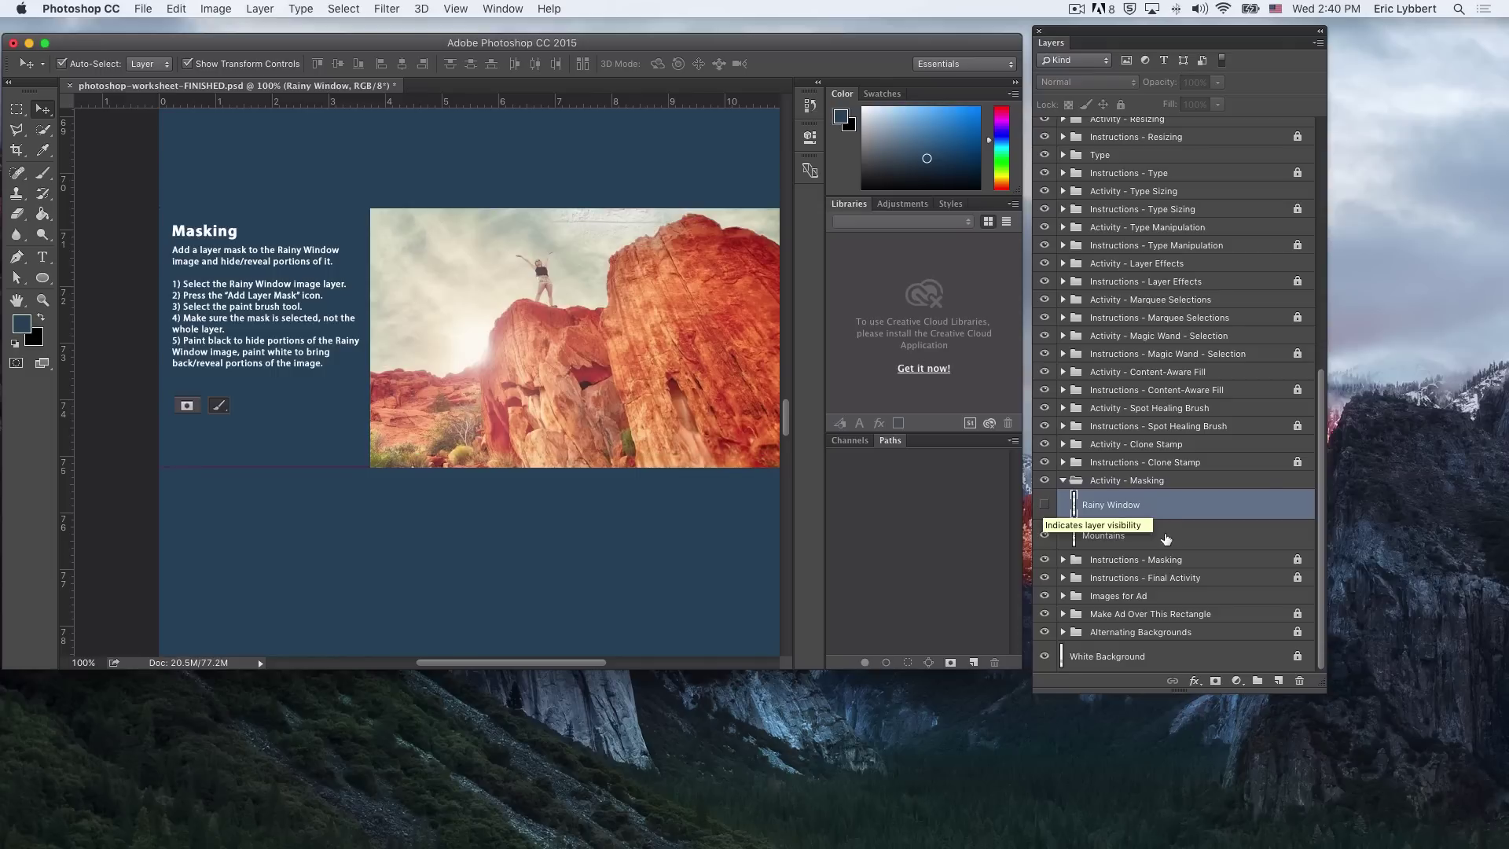
click(1122, 542)
click(1044, 504)
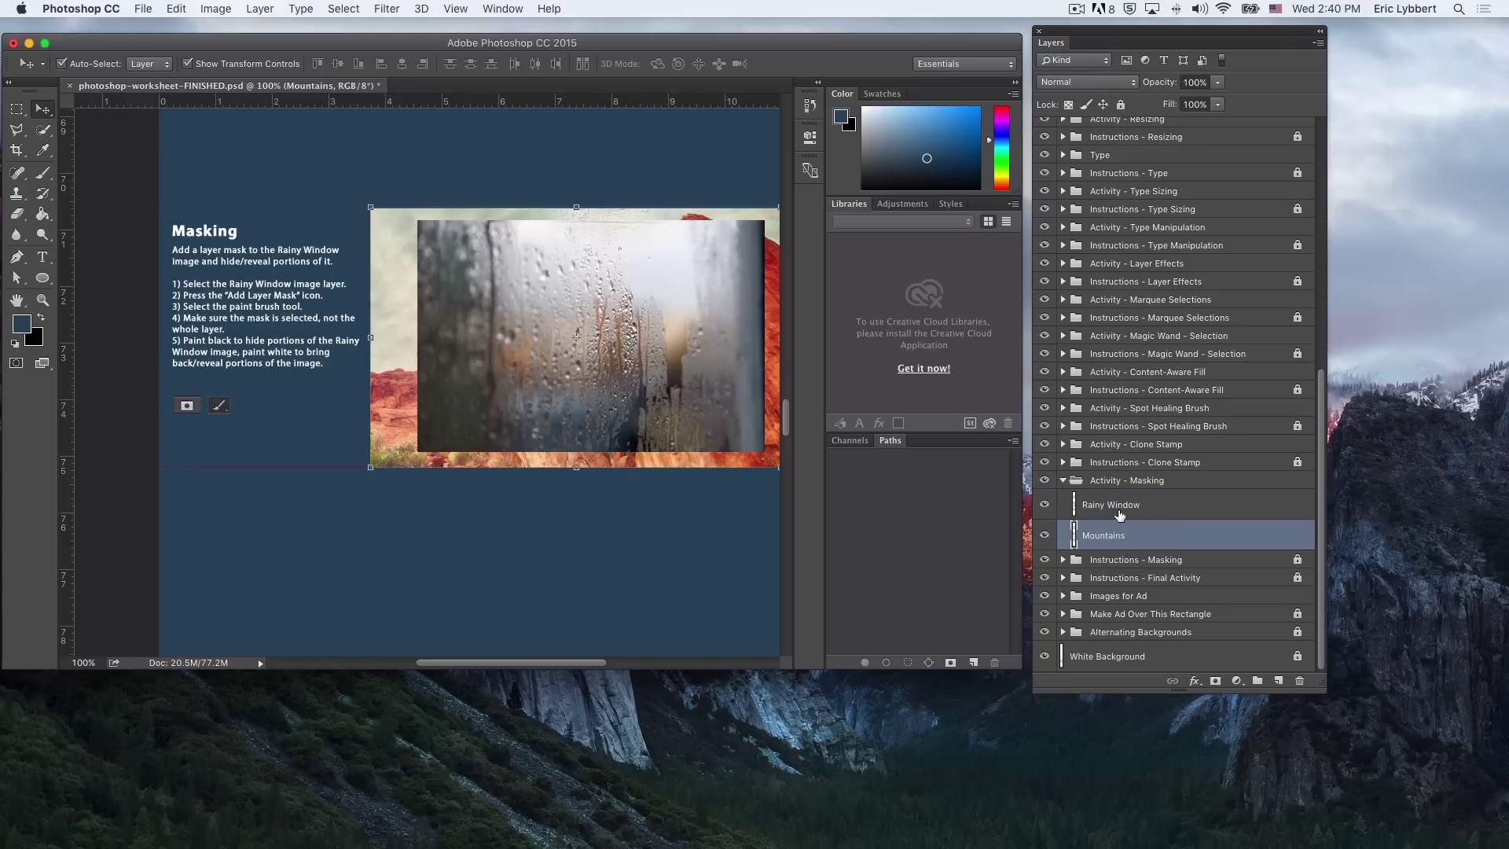
Step: Add a layer mask to the Rainy Window layer and activate the Brush tool
click(1119, 511)
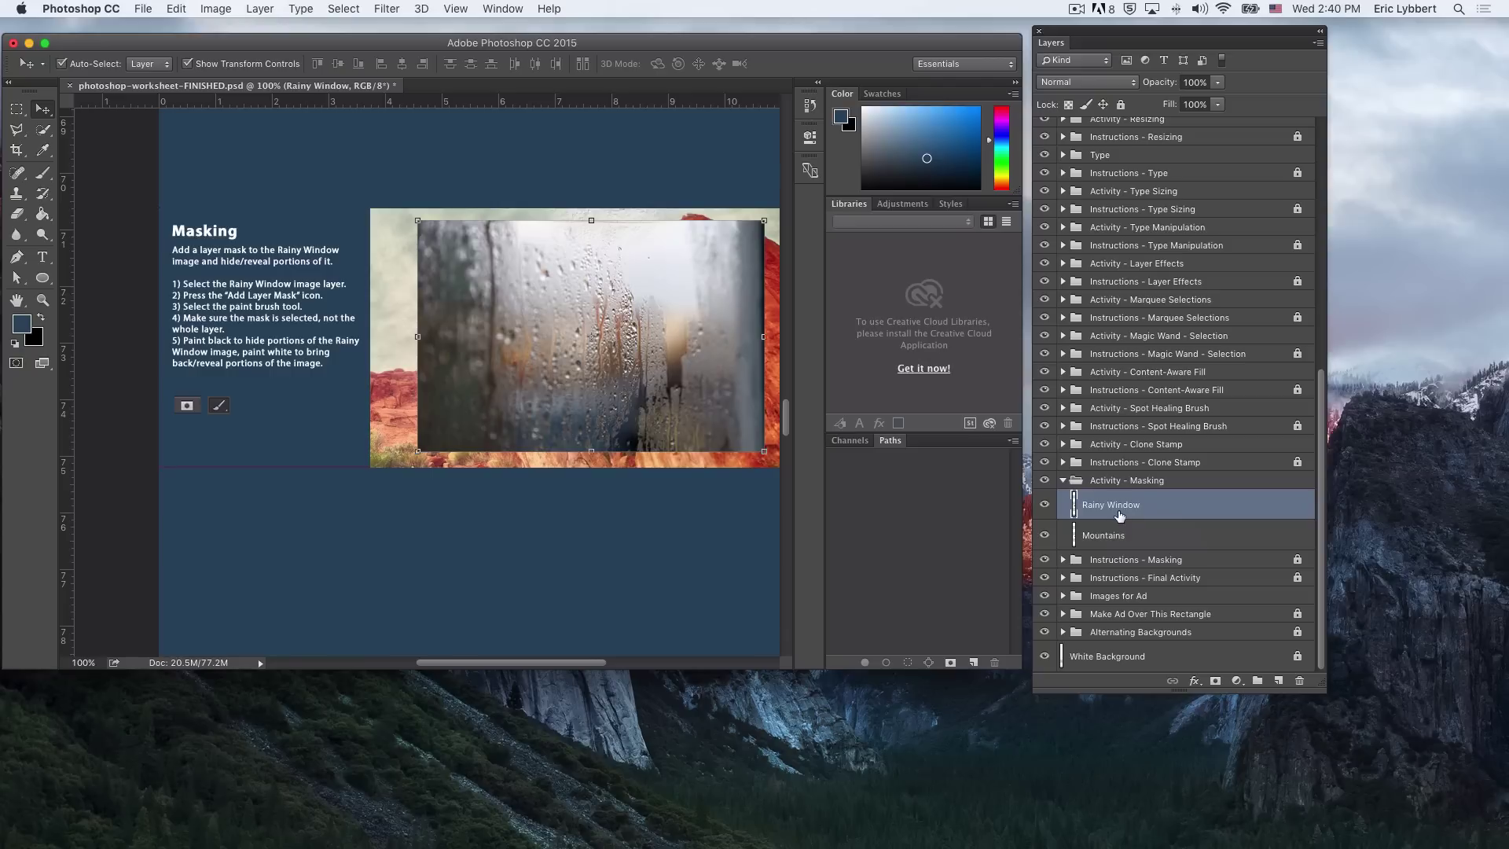
click(1215, 681)
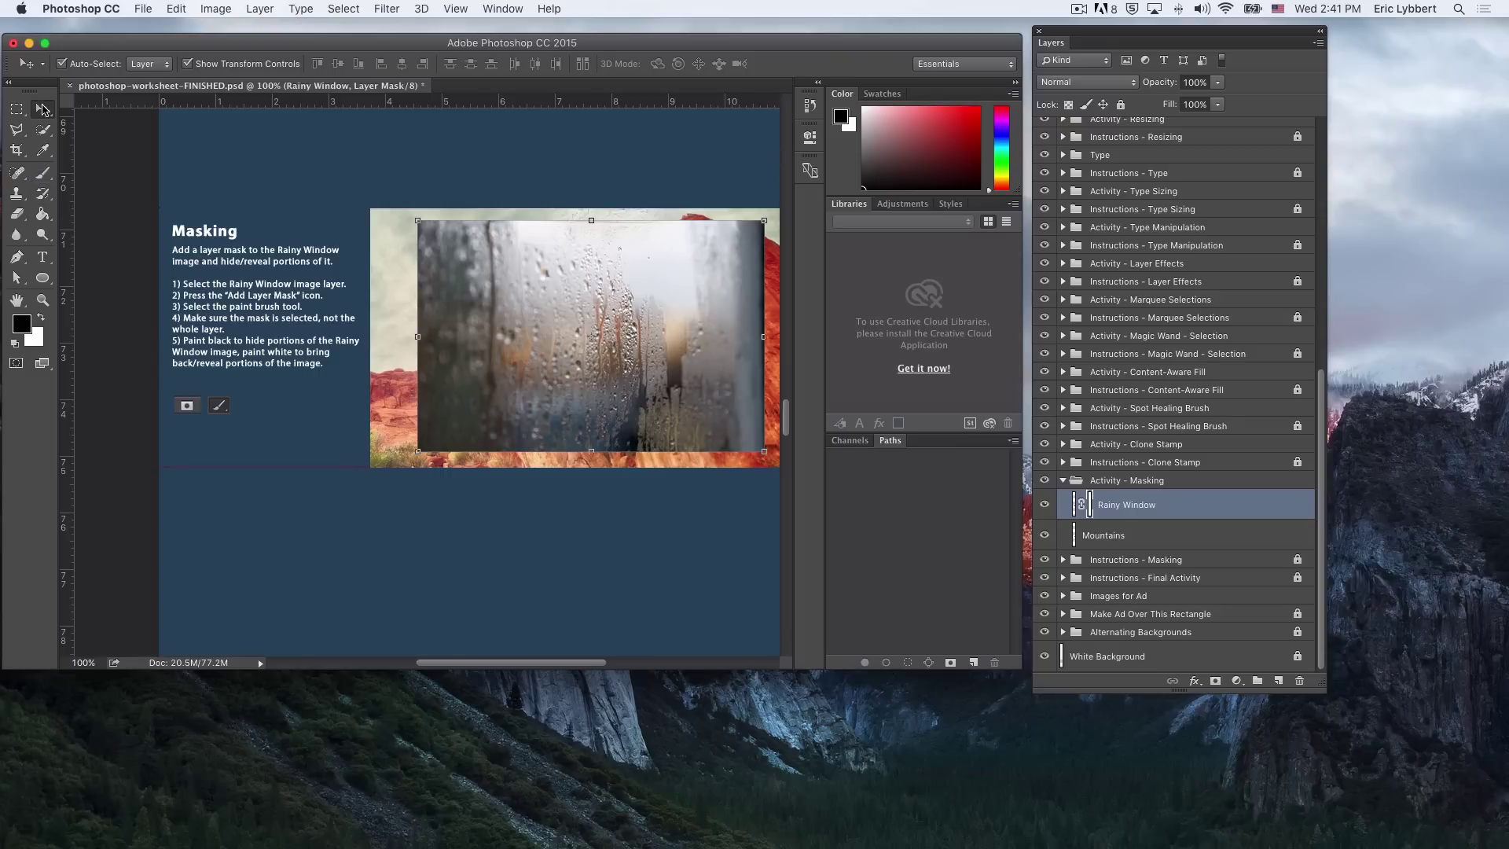
click(43, 172)
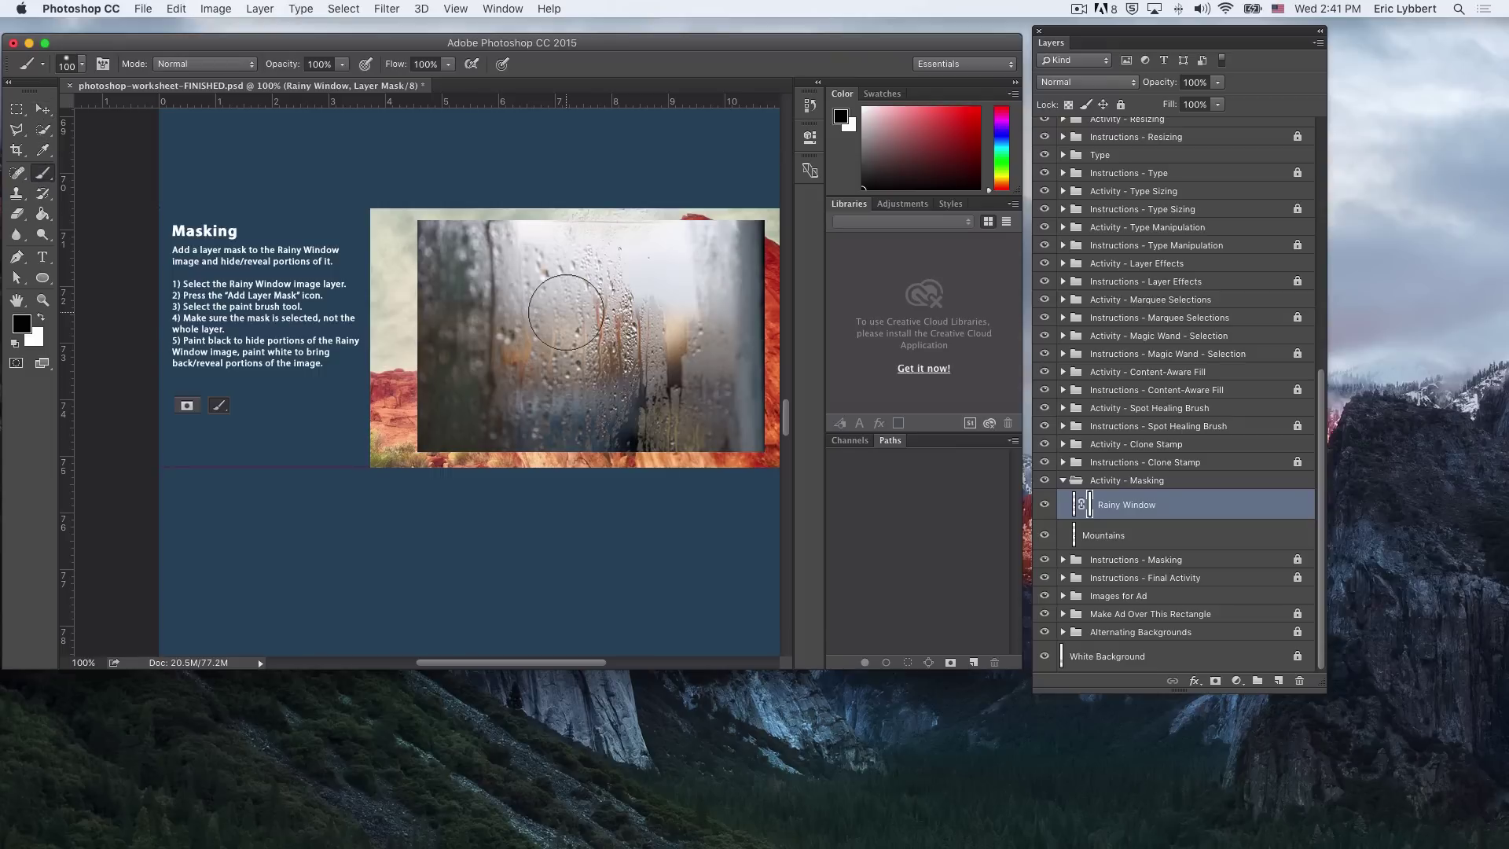
Step: Set the brush size to 150 px, keeping its opacity at 100%
key(bracketleft)
key(bracketleft)
key(bracketleft)
key(bracketleft)
key(bracketleft)
key(bracketright)
key(bracketright)
key(bracketright)
key(bracketright)
key(bracketright)
key(bracketright)
key(bracketright)
click(341, 70)
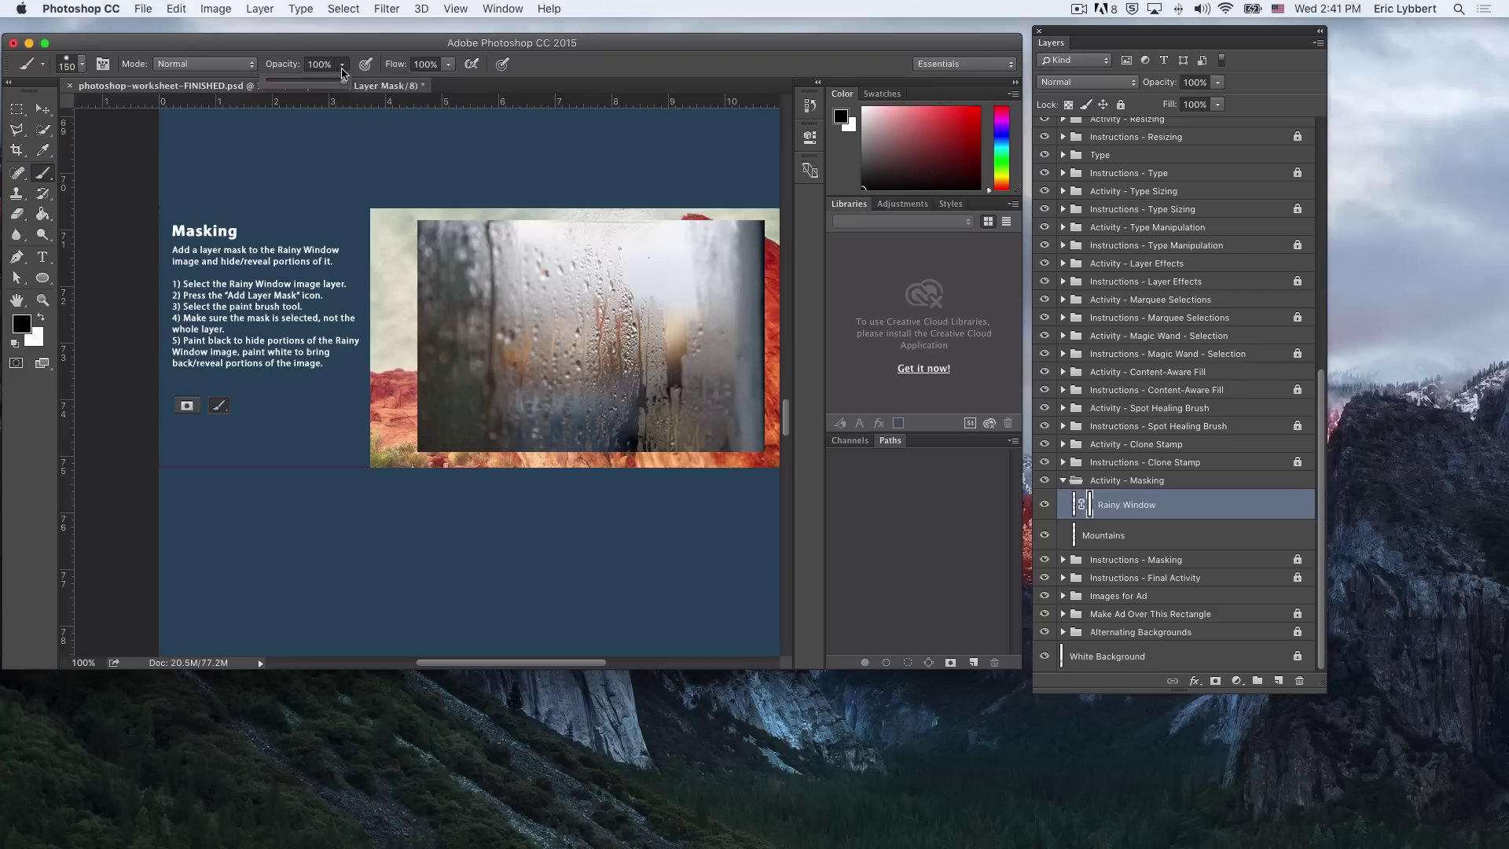
click(294, 63)
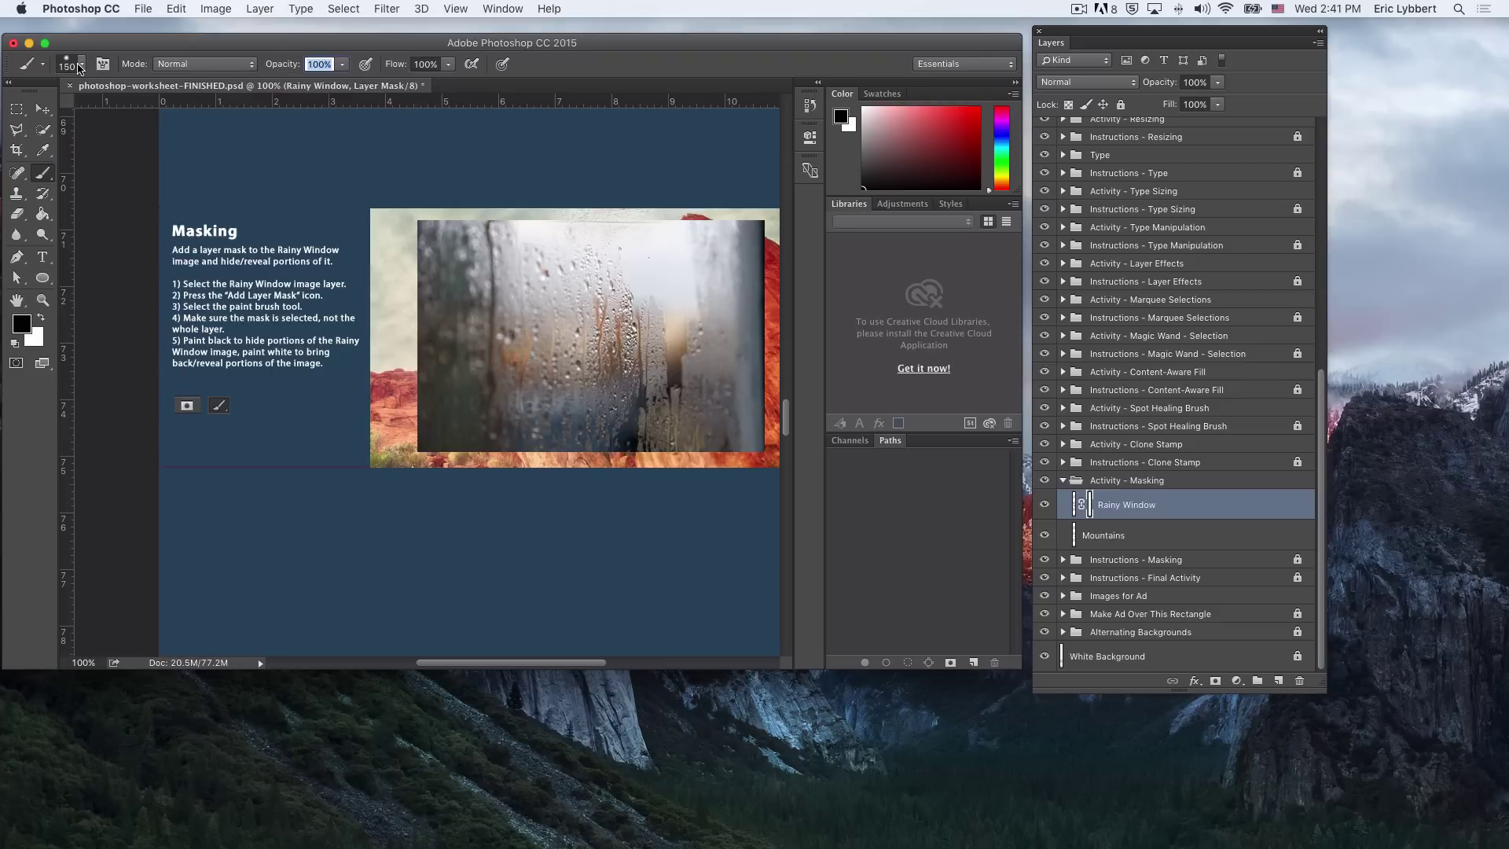
Step: Set the brush hardness to 100%
click(80, 66)
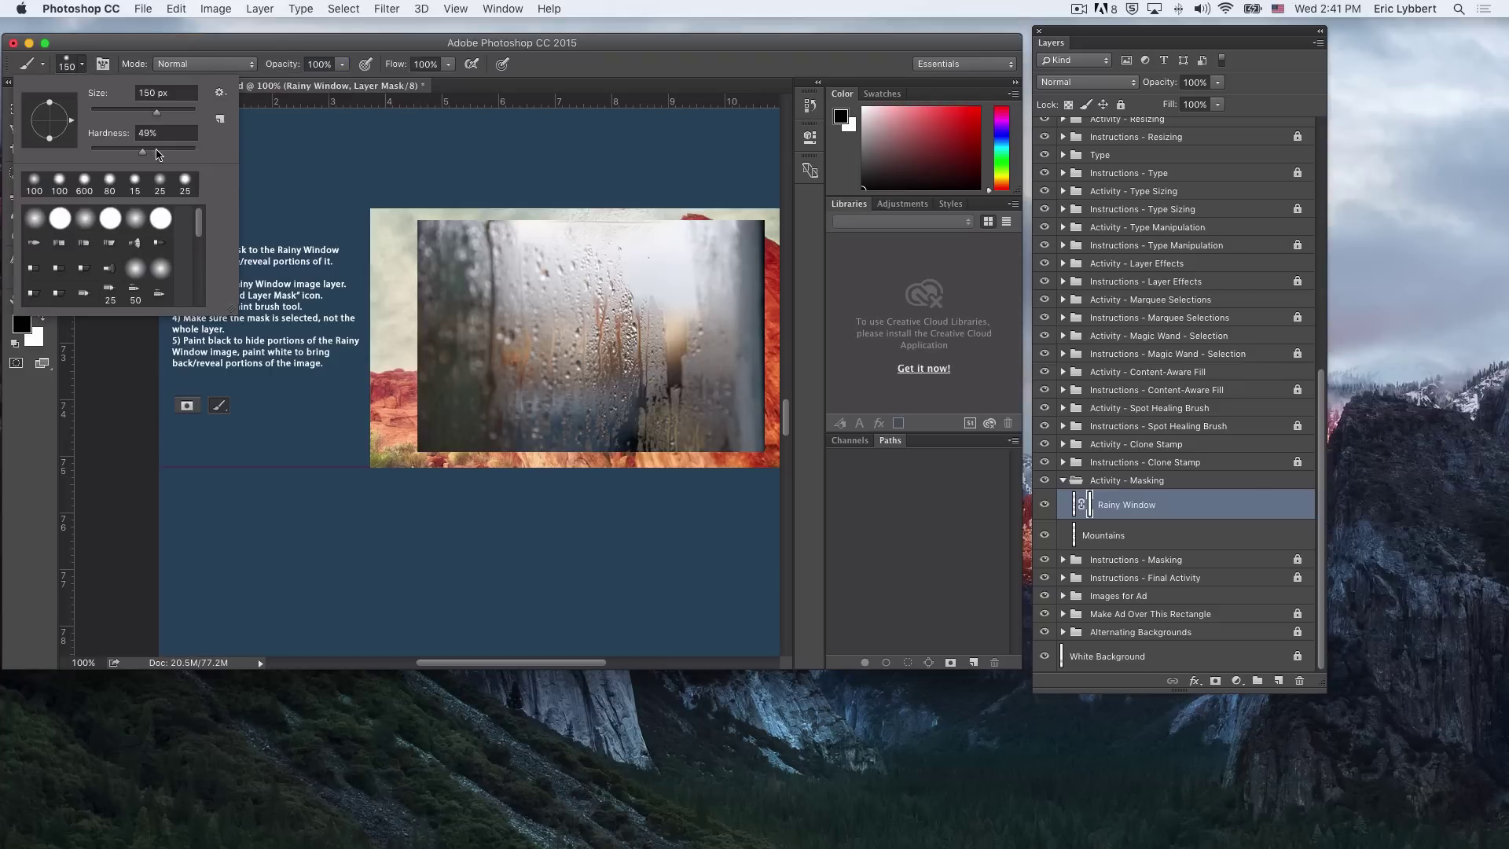
scroll(149, 158, right, 3)
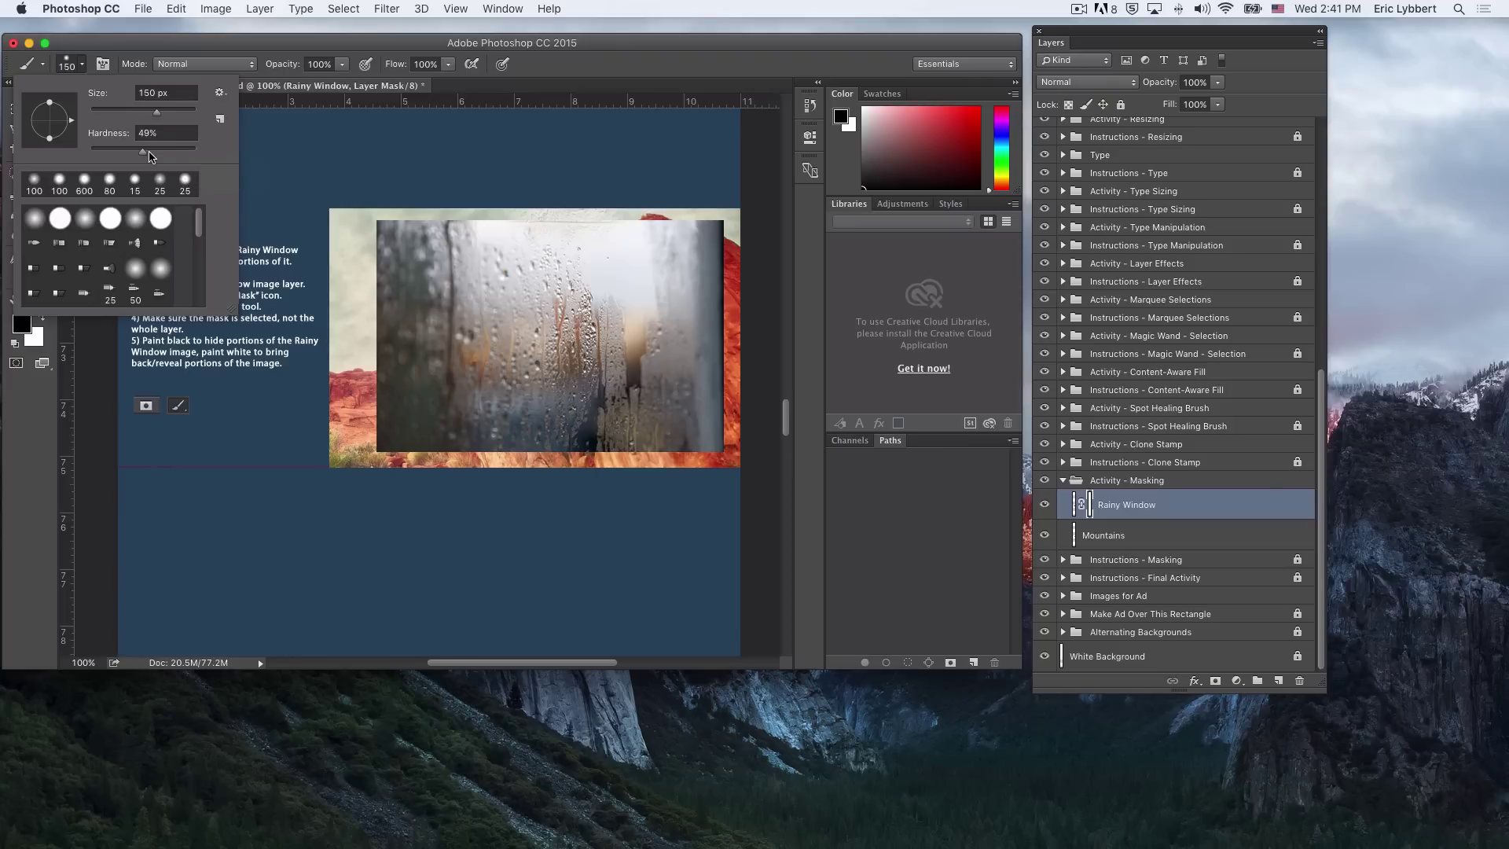
scroll(149, 154, left, 3)
drag(144, 151, 206, 160)
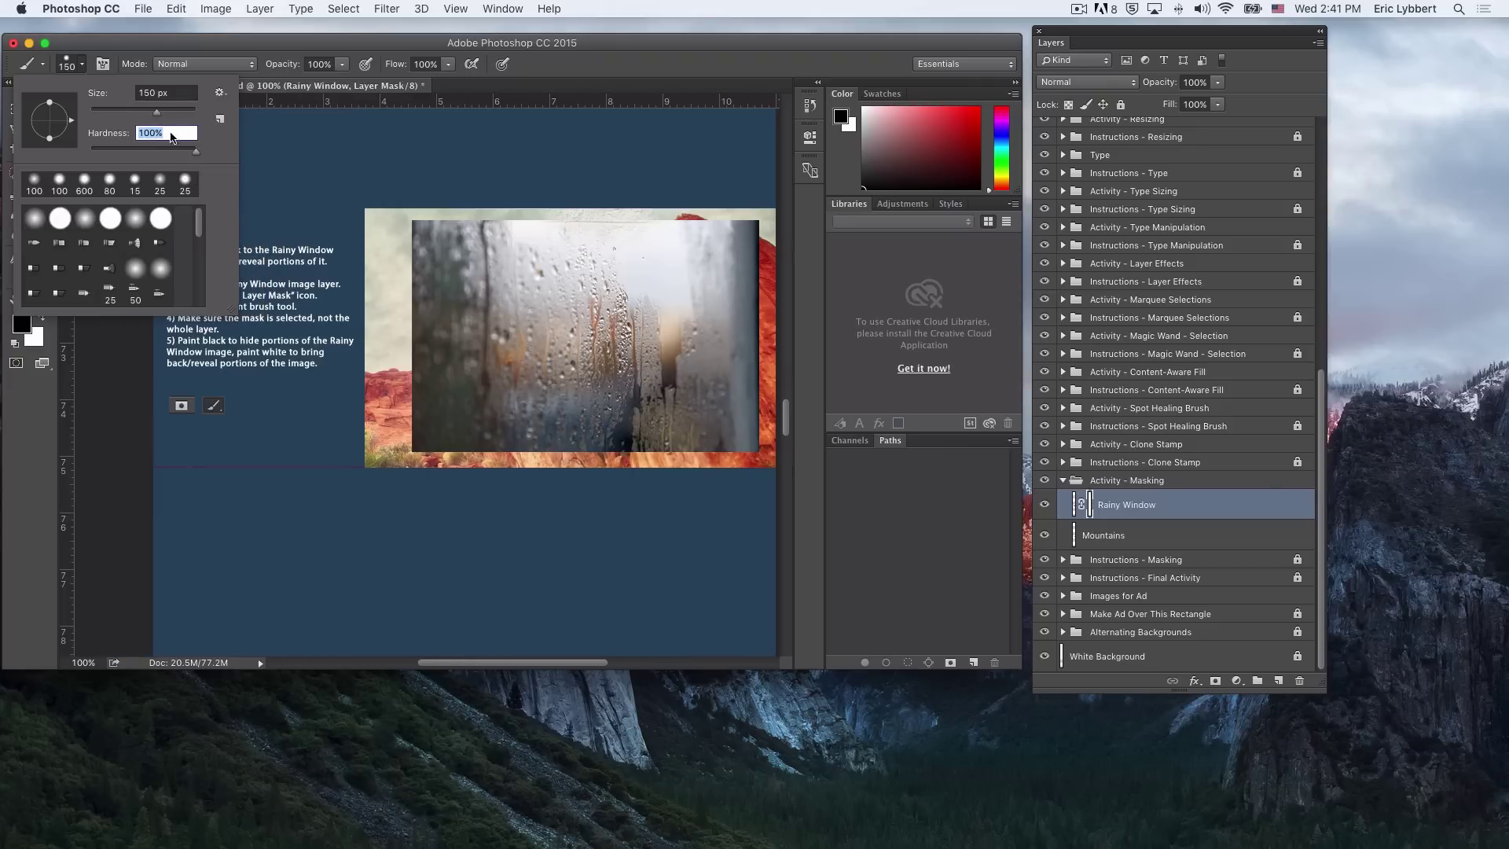
click(84, 66)
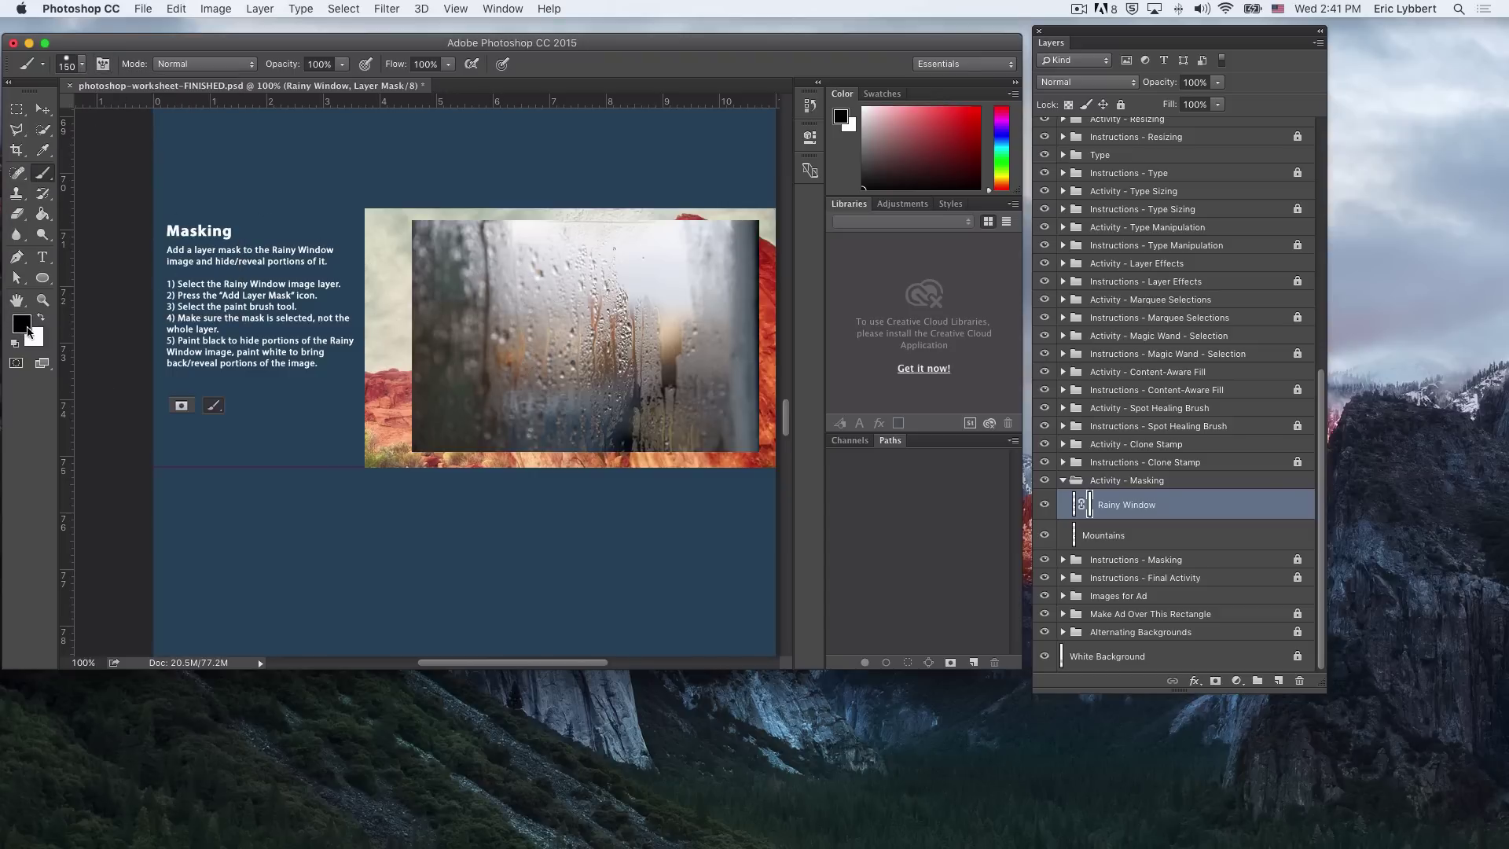
Step: Paint black across the Rainy Window layer mask to hide most of the rainy window image
click(22, 330)
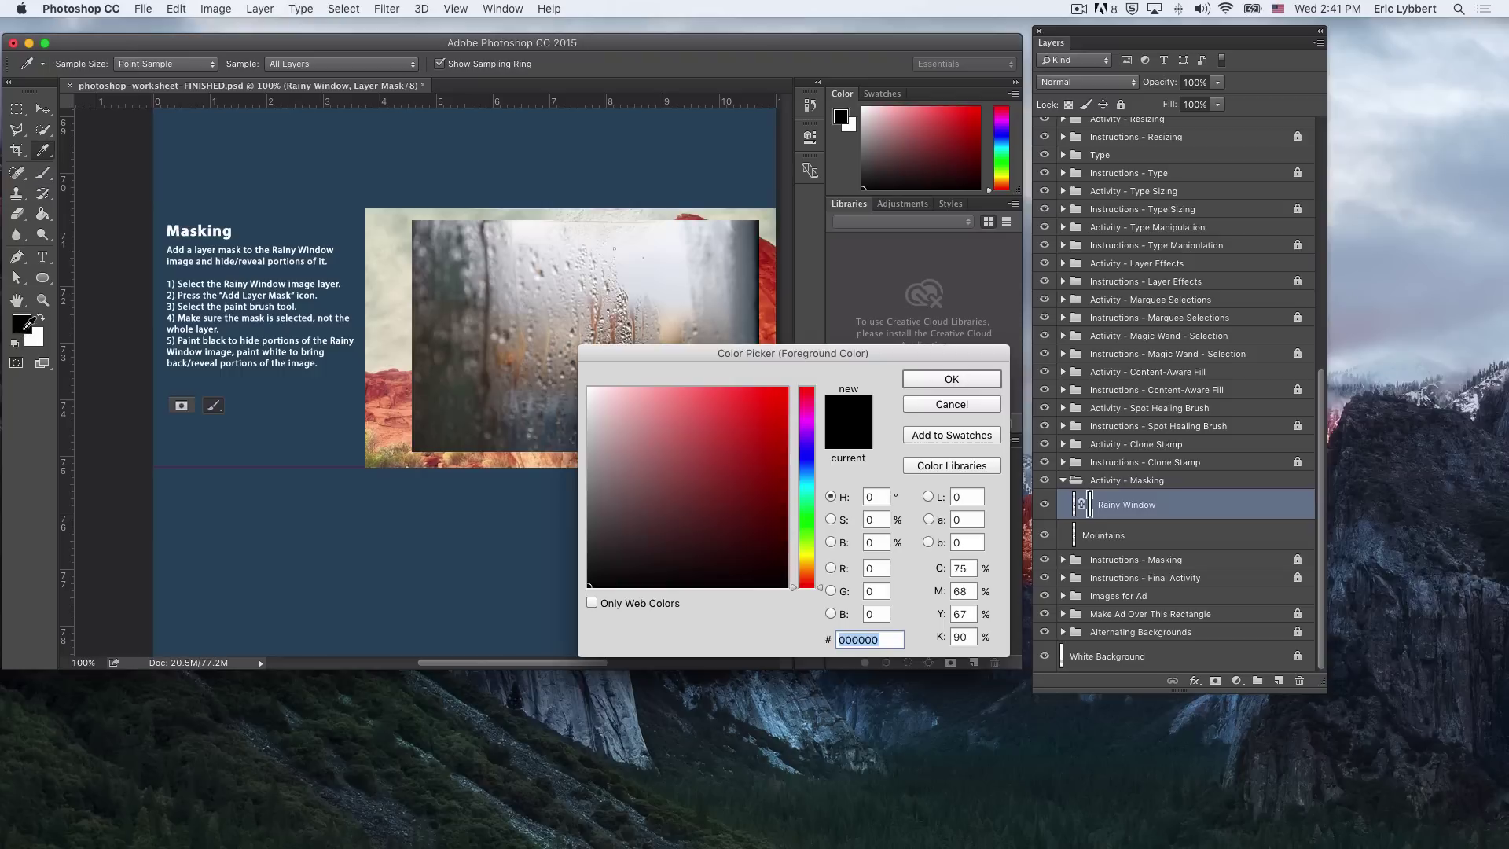
click(937, 406)
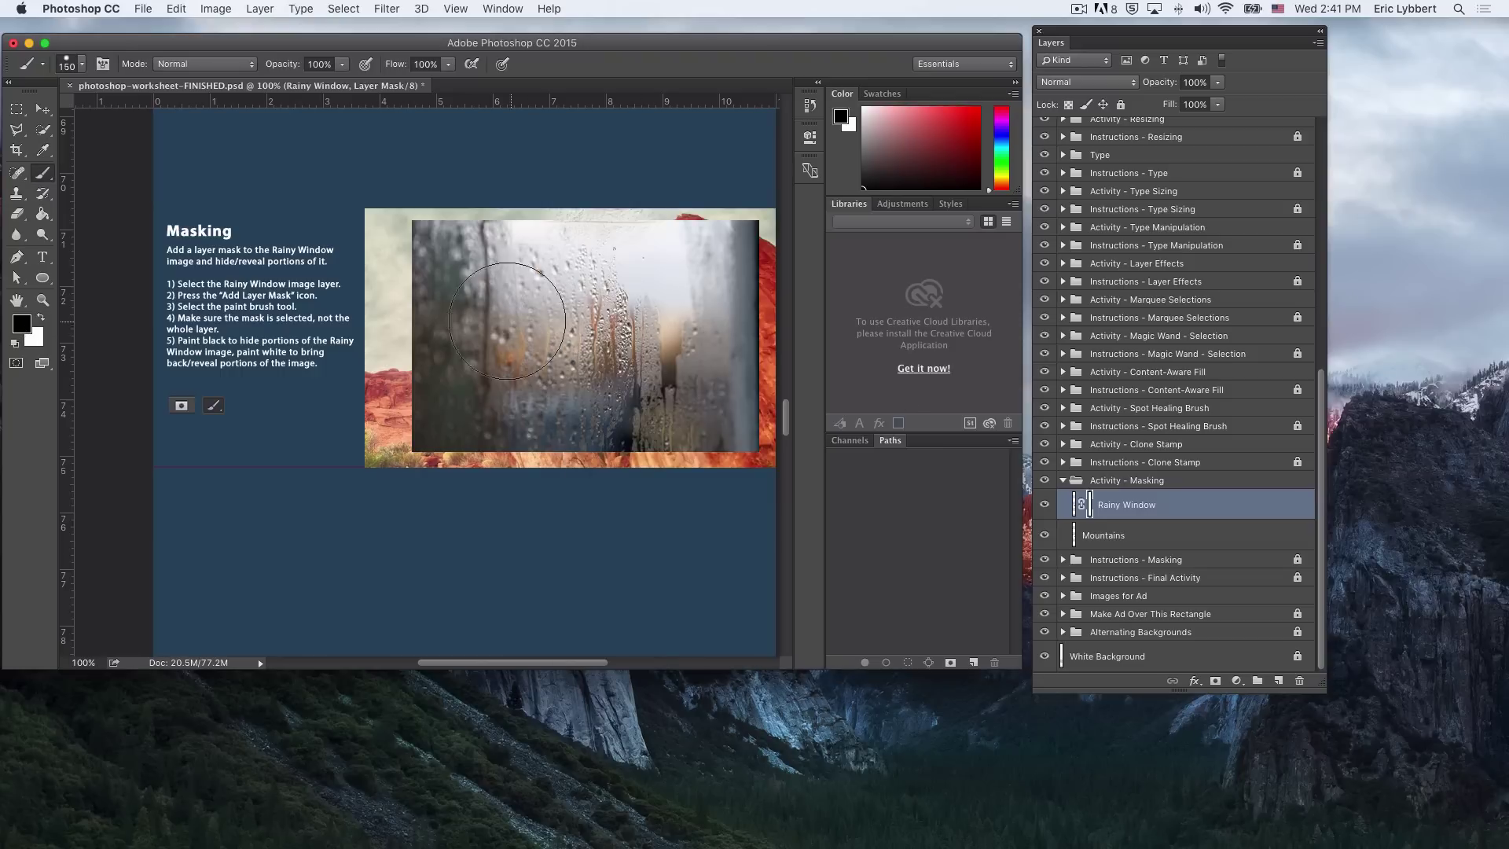
mouse_move(438, 301)
mouse_down()
mouse_move(512, 381)
mouse_move(591, 420)
mouse_move(729, 437)
mouse_move(763, 376)
mouse_move(768, 310)
mouse_move(698, 227)
mouse_move(620, 189)
mouse_move(549, 179)
mouse_move(393, 235)
mouse_move(492, 262)
mouse_move(702, 267)
mouse_up()
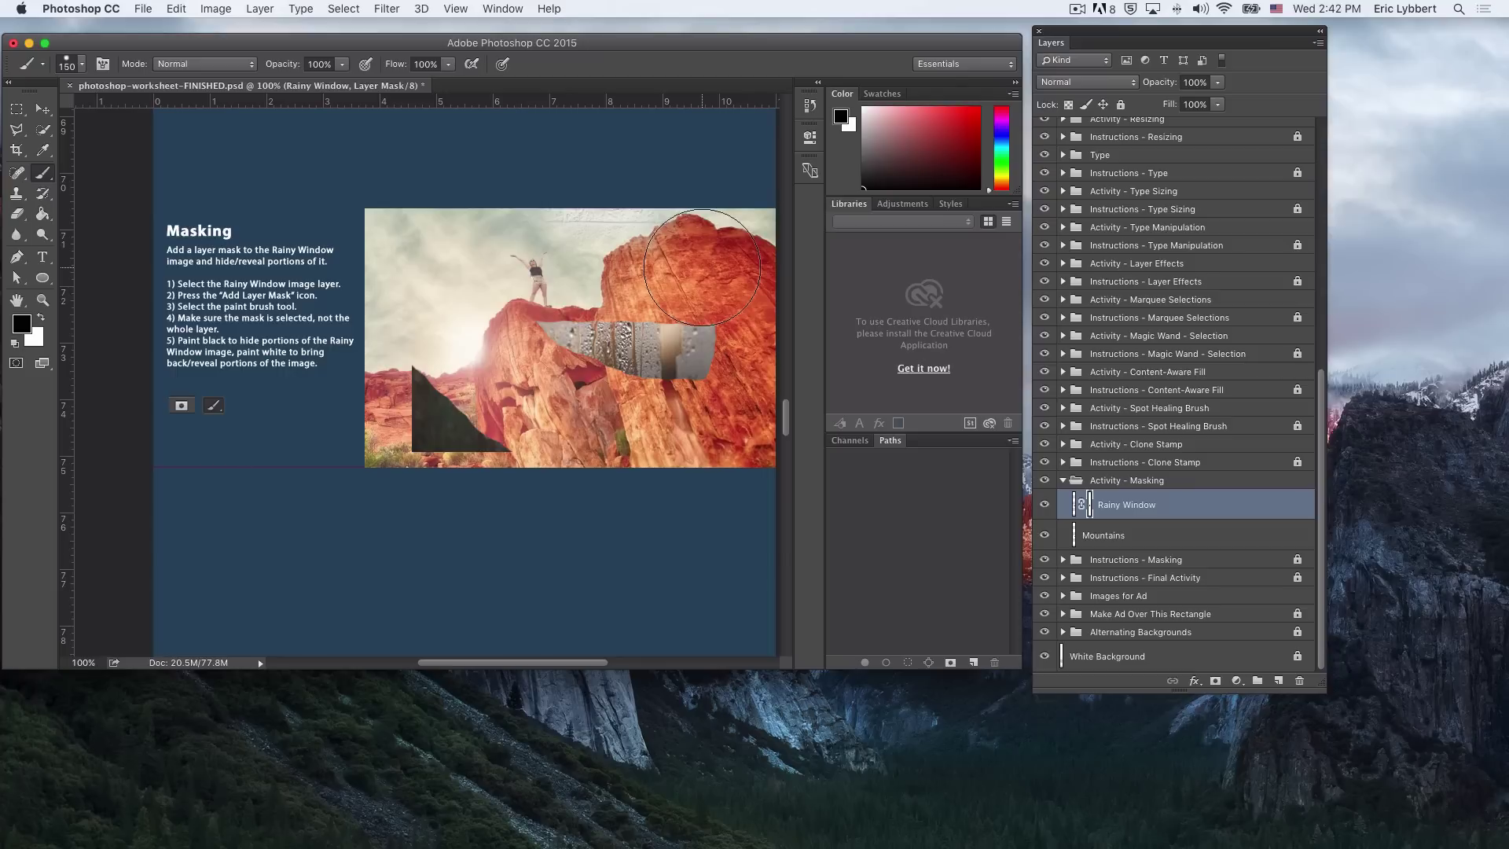
Step: Paint the mask white to bring back the whole rainy window image, and switch the foreground color back to black
key(x)
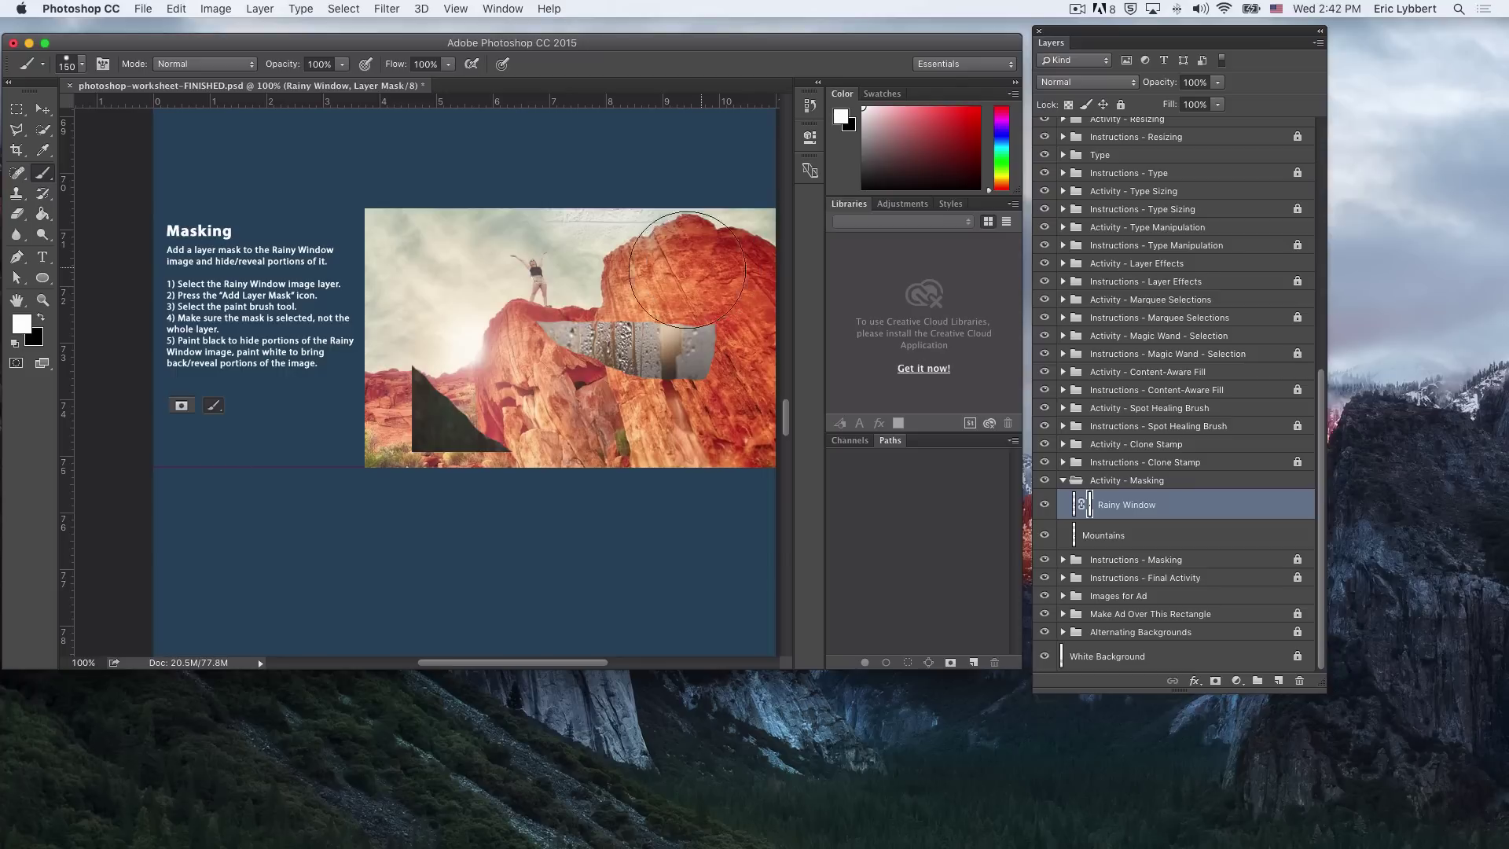
click(41, 320)
click(41, 318)
click(591, 280)
mouse_move(590, 281)
mouse_down()
mouse_move(519, 299)
mouse_move(426, 411)
mouse_move(438, 254)
mouse_move(455, 233)
mouse_move(525, 227)
mouse_move(735, 256)
mouse_move(749, 312)
mouse_move(730, 427)
mouse_move(462, 424)
mouse_move(529, 388)
mouse_up()
key(x)
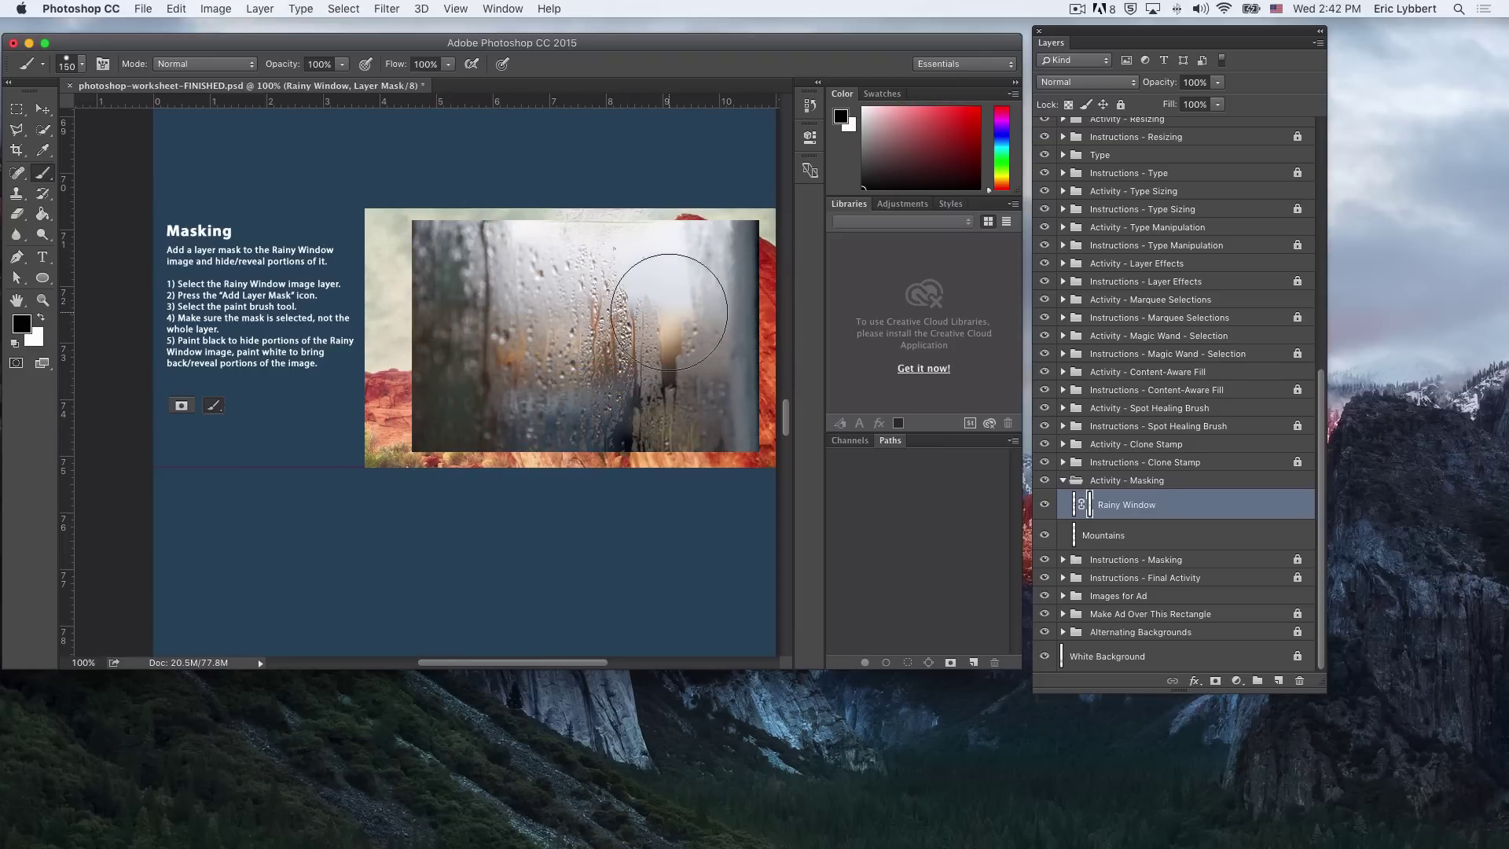
Step: Paint a hard-edged black test stroke on the right part of the mask and undo it
click(676, 316)
mouse_move(643, 328)
mouse_down()
mouse_move(566, 357)
mouse_move(534, 345)
mouse_move(702, 323)
mouse_up()
key(super+z)
Step: Reduce the brush hardness and paint black along the left and upper edges of the rainy window image on its mask
click(81, 66)
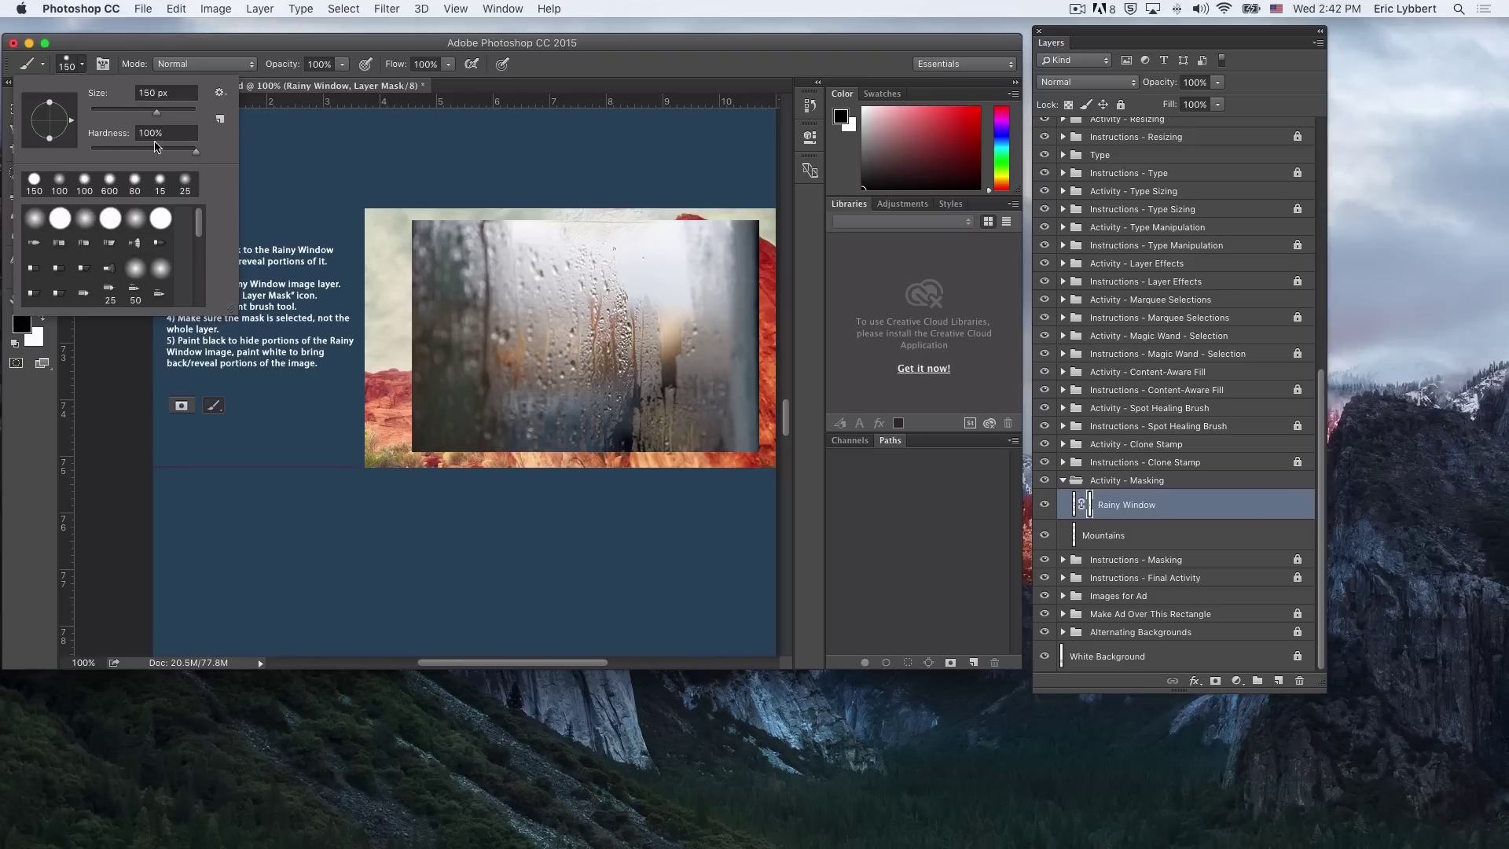
drag(172, 153, 165, 162)
click(81, 68)
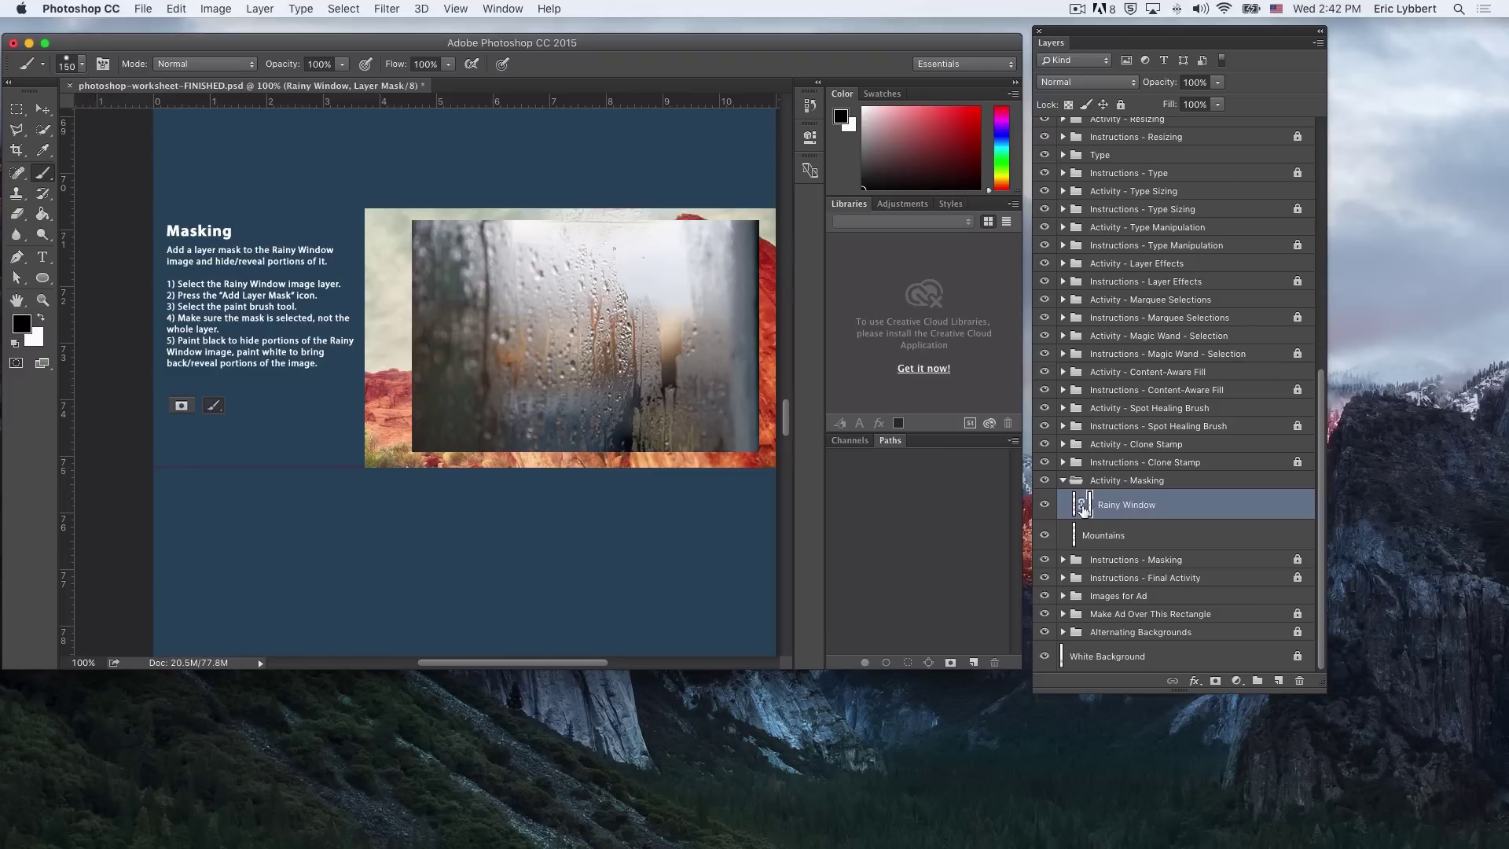
mouse_move(390, 334)
mouse_down()
mouse_move(421, 262)
mouse_move(526, 229)
mouse_move(409, 338)
mouse_move(412, 377)
mouse_move(530, 200)
mouse_move(649, 153)
mouse_up()
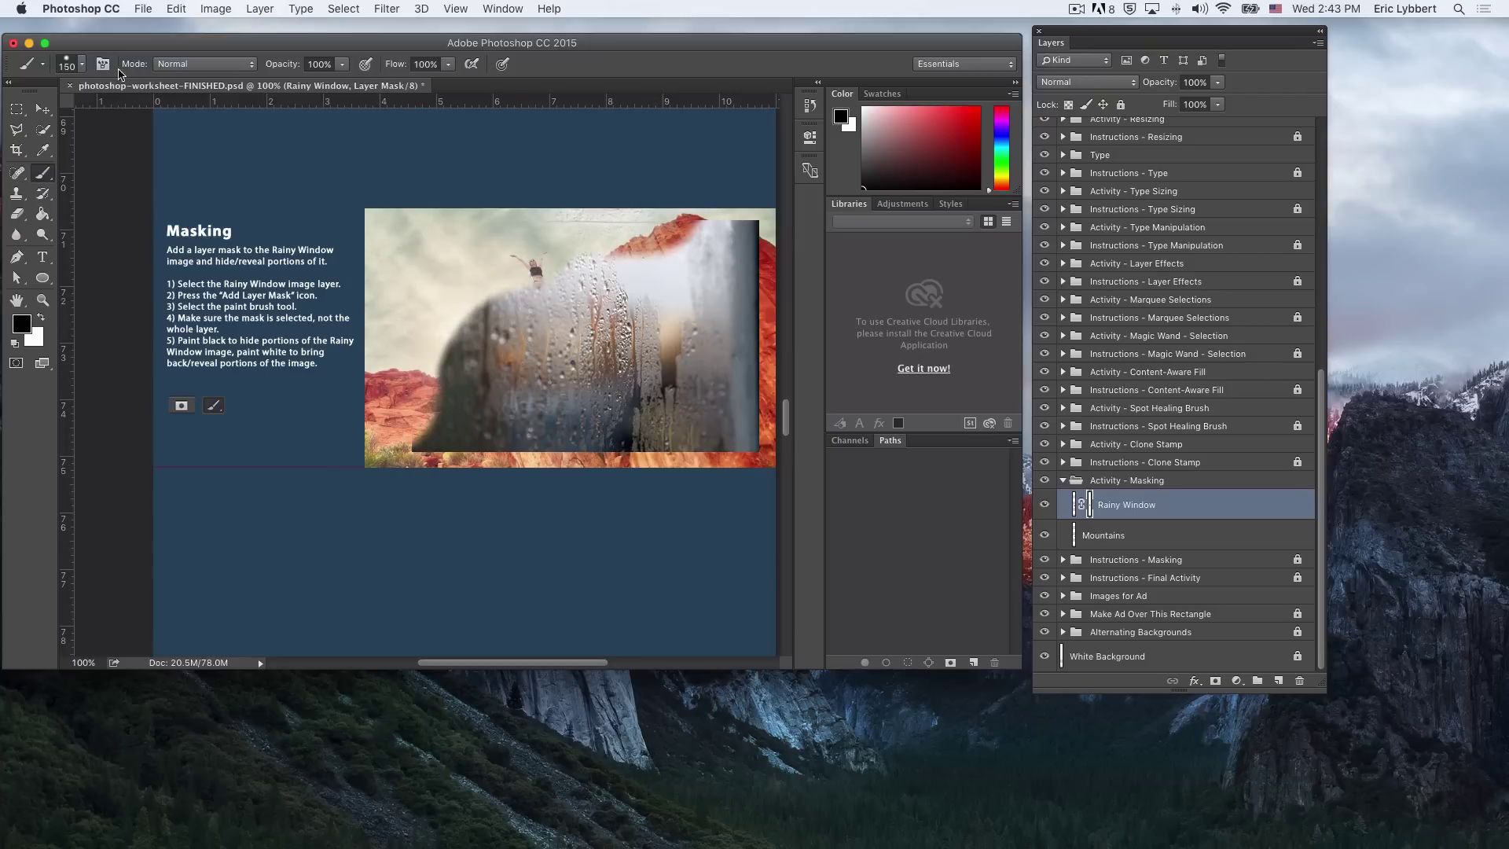
Step: Lower the brush hardness further for a softer edge
click(82, 66)
drag(144, 152, 114, 155)
click(80, 65)
Step: Enlarge the brush to 250 px and paint black around the outer edges of the rainy window mask
key(bracketright)
key(bracketright)
key(bracketright)
mouse_move(534, 191)
mouse_down()
mouse_move(480, 213)
mouse_move(423, 271)
mouse_move(371, 424)
mouse_move(375, 488)
mouse_move(407, 301)
mouse_move(495, 199)
mouse_move(565, 188)
mouse_move(770, 195)
mouse_move(817, 332)
mouse_move(802, 448)
mouse_move(745, 510)
mouse_move(621, 550)
mouse_move(525, 538)
mouse_move(441, 501)
mouse_move(484, 522)
mouse_move(649, 526)
mouse_move(788, 453)
mouse_move(806, 420)
mouse_move(707, 485)
mouse_move(469, 539)
mouse_move(333, 525)
mouse_move(309, 476)
mouse_move(426, 512)
mouse_move(533, 518)
mouse_move(747, 460)
mouse_move(509, 561)
mouse_move(403, 550)
mouse_move(730, 480)
mouse_move(791, 390)
mouse_move(764, 428)
mouse_move(650, 491)
mouse_move(508, 506)
mouse_move(426, 466)
mouse_up()
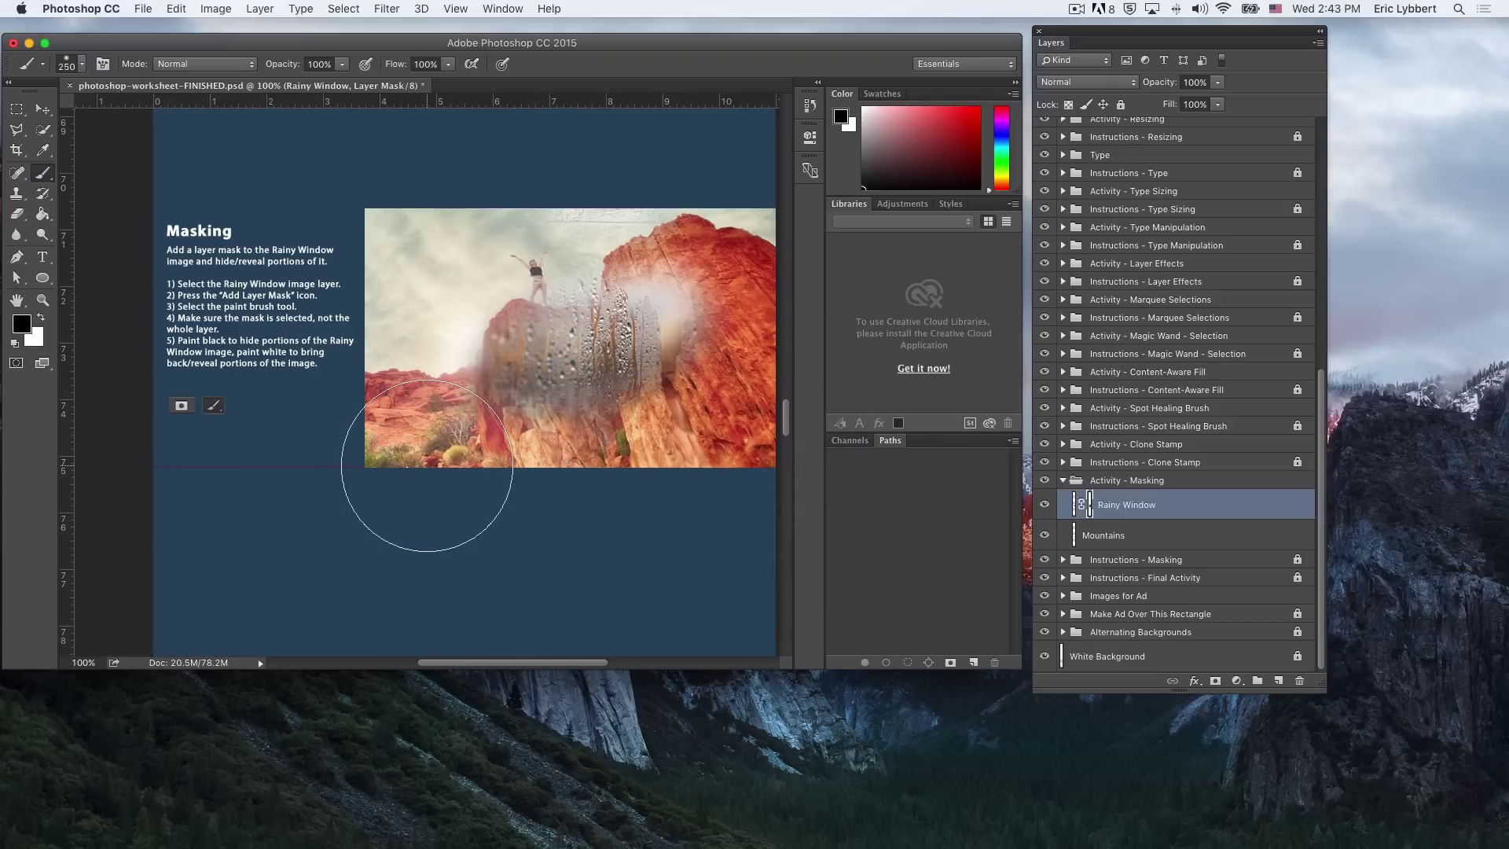
Step: Paint the mask white to restore the full rainy window image, and reduce the brush size to 175 px
key(x)
mouse_move(436, 345)
mouse_down()
mouse_move(409, 378)
mouse_move(432, 447)
mouse_move(472, 461)
mouse_move(390, 411)
mouse_move(398, 249)
mouse_move(437, 189)
mouse_move(566, 183)
mouse_move(690, 240)
mouse_move(685, 292)
mouse_move(497, 295)
mouse_move(446, 337)
mouse_move(627, 425)
mouse_move(785, 386)
mouse_move(700, 210)
mouse_move(515, 209)
mouse_move(431, 375)
mouse_move(602, 415)
mouse_move(667, 207)
mouse_move(496, 236)
mouse_move(507, 360)
mouse_move(572, 365)
mouse_up()
key(bracketleft)
key(bracketleft)
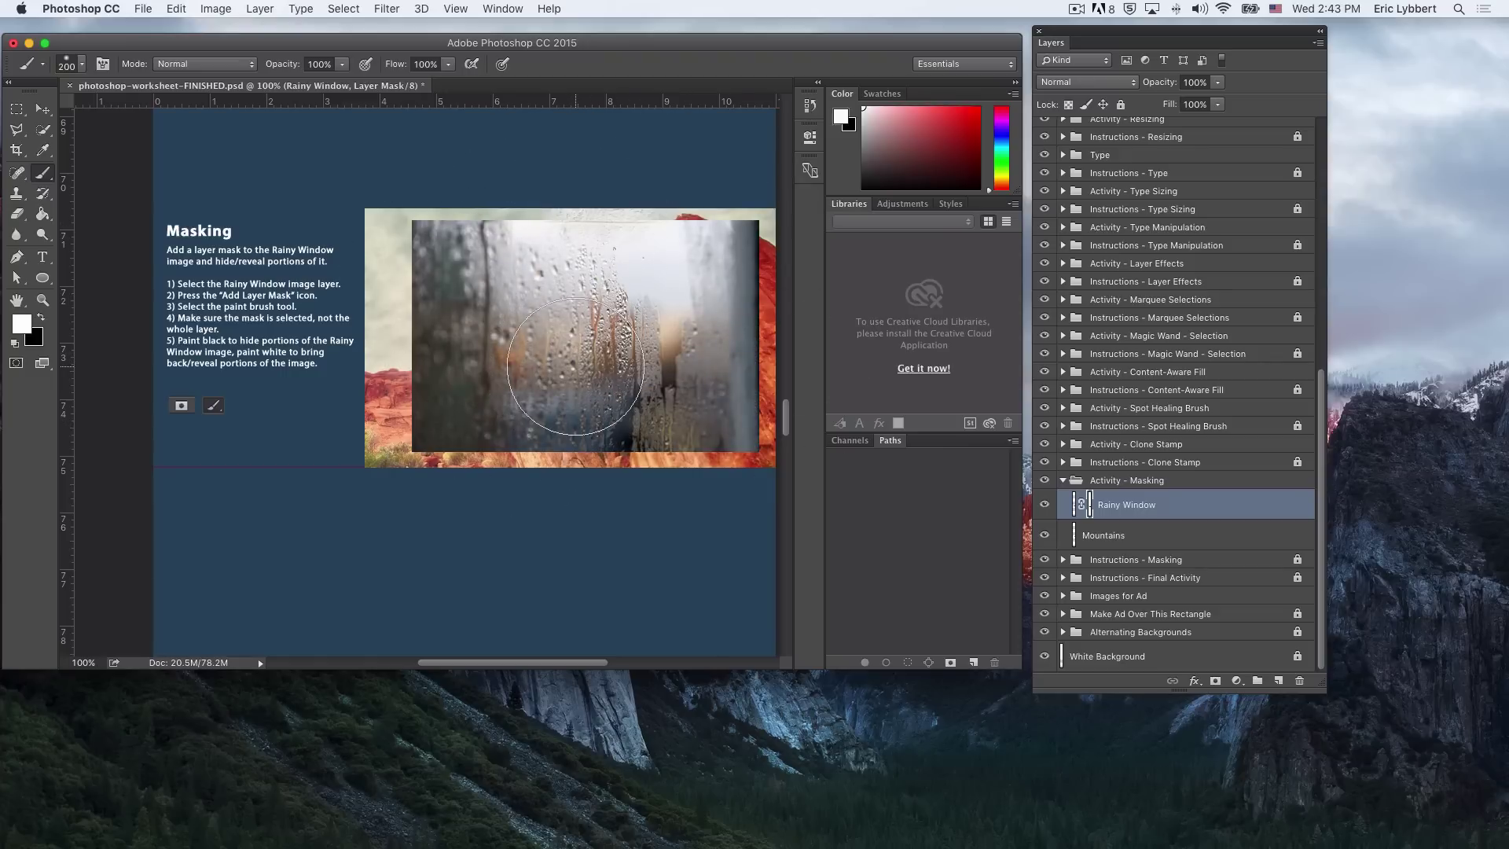
Step: Paint black around all edges of the mask with the 175 px soft brush, and undo those strokes
key(x)
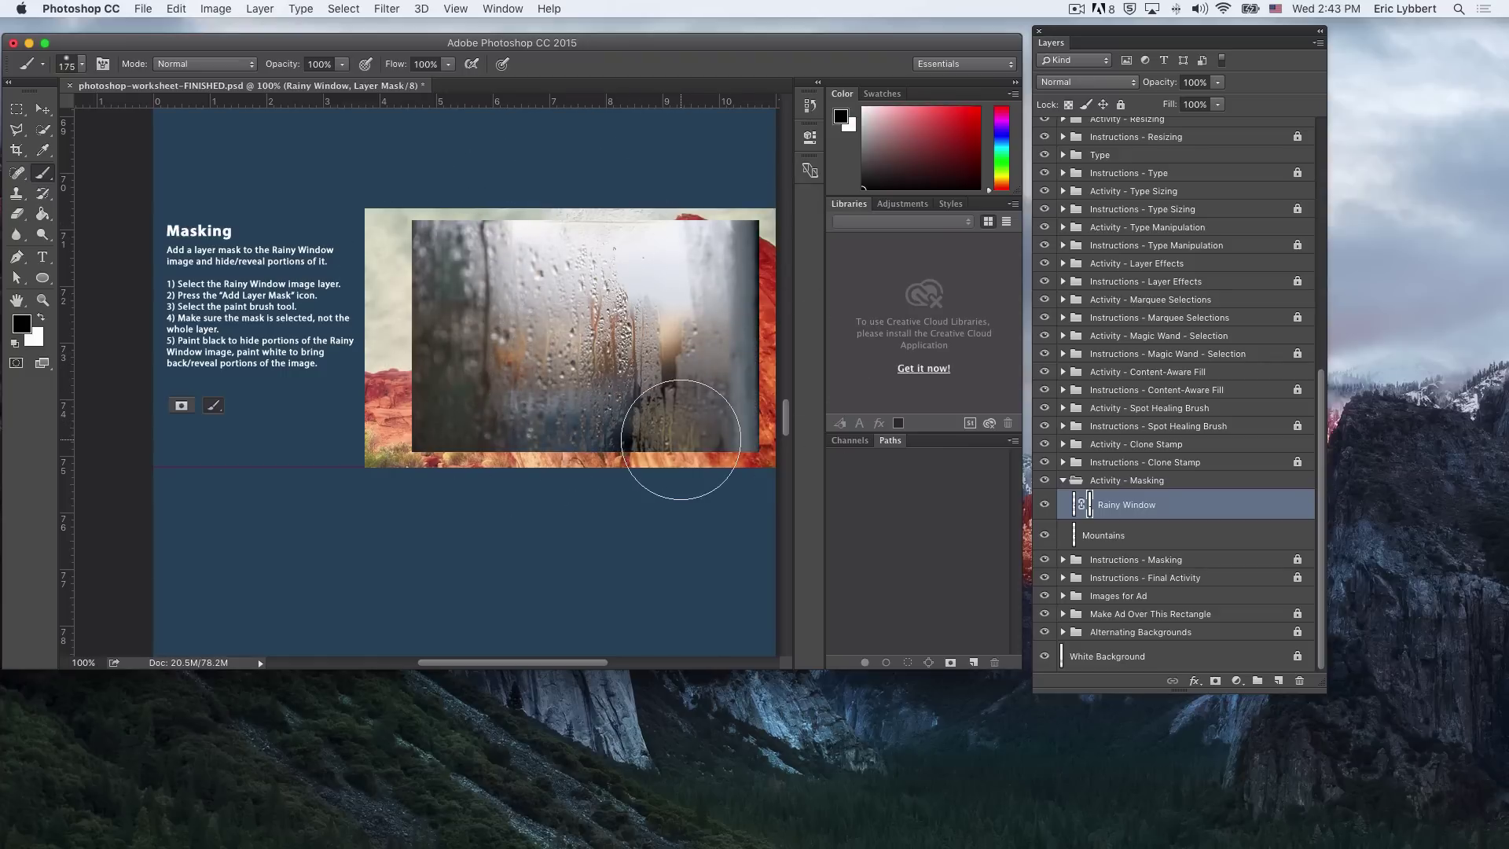
mouse_move(681, 439)
mouse_down()
mouse_move(420, 468)
mouse_move(811, 486)
mouse_move(790, 176)
mouse_move(792, 537)
mouse_move(813, 281)
mouse_move(767, 203)
mouse_move(404, 182)
mouse_move(385, 197)
mouse_move(384, 480)
mouse_move(395, 235)
mouse_move(475, 152)
mouse_up()
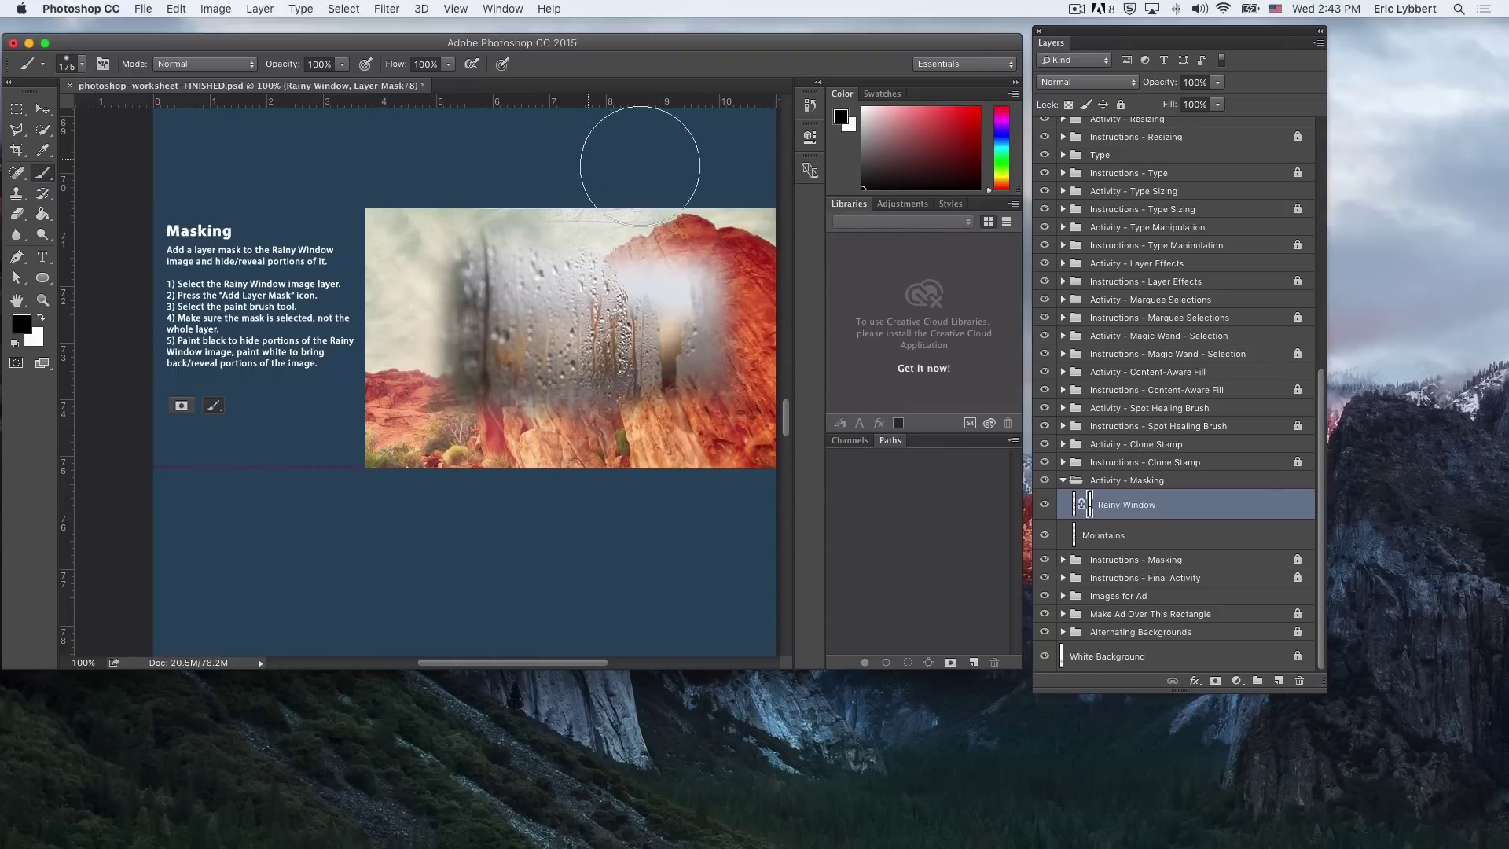
key(alt+super+z)
key(alt+super+z)
key(alt+super+z)
key(alt+super+z)
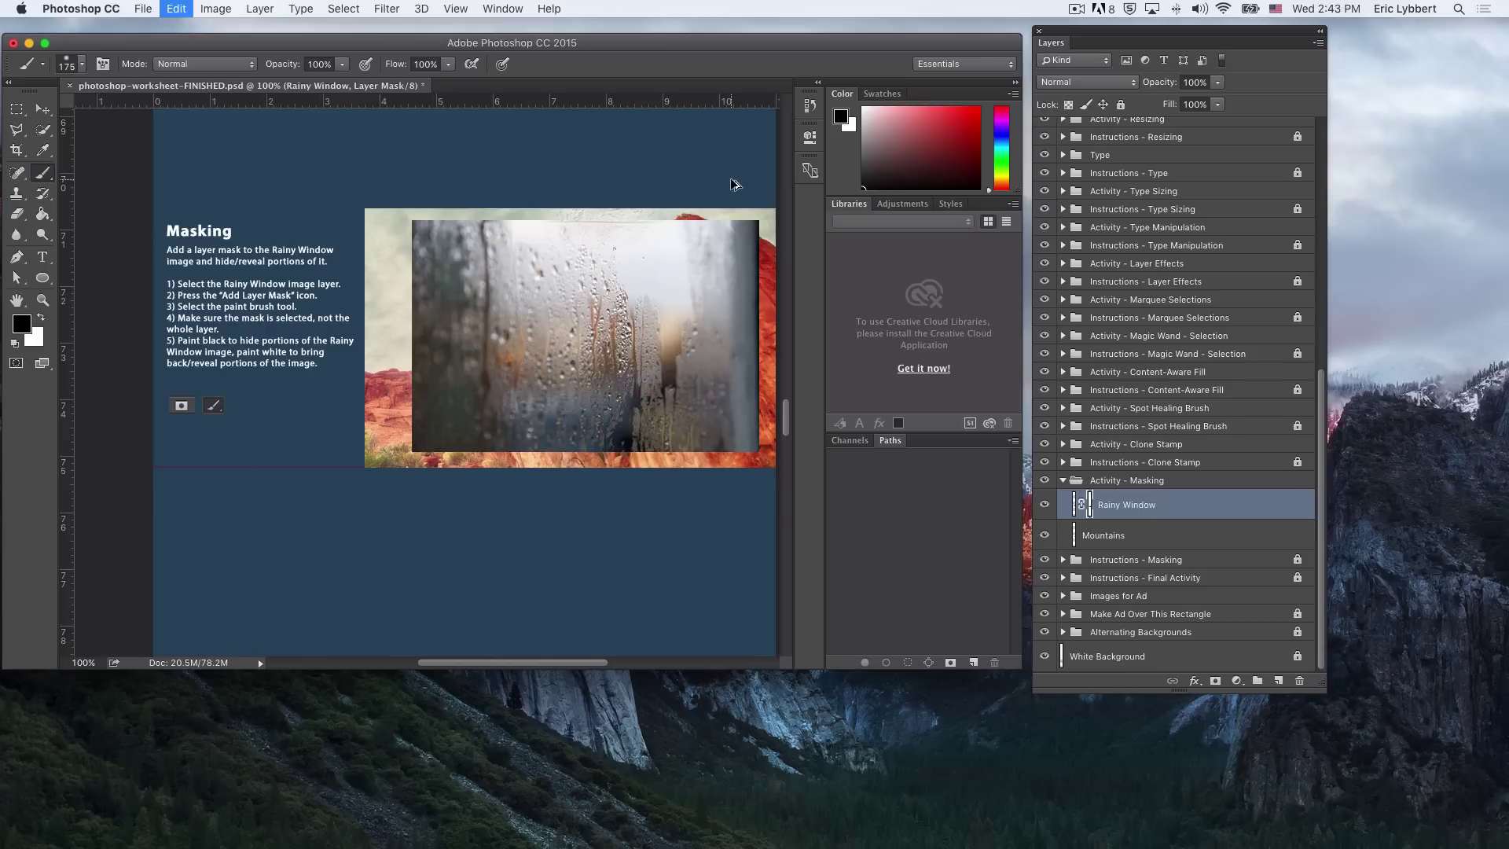
key(alt+super+z)
Step: Paint black on the mask over the standing person and rocks, and along the window's right edge with a 100 px brush
mouse_move(495, 293)
mouse_down()
mouse_move(540, 319)
mouse_move(536, 301)
mouse_move(551, 299)
mouse_move(635, 345)
mouse_move(594, 389)
mouse_move(600, 354)
mouse_move(721, 355)
mouse_up()
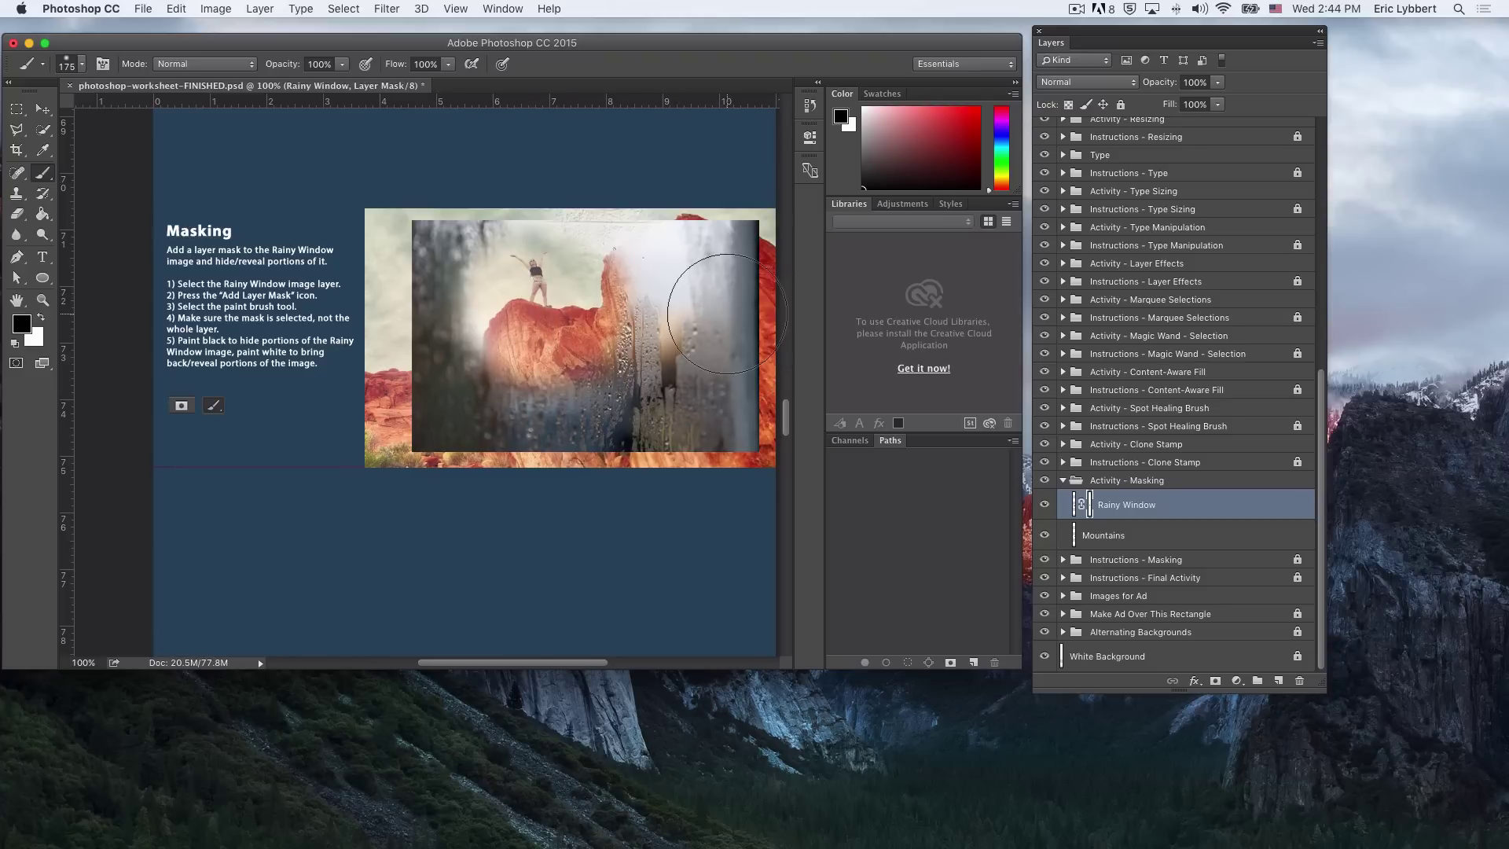
key(bracketleft)
key(bracketleft)
key(bracketleft)
drag(753, 228, 754, 458)
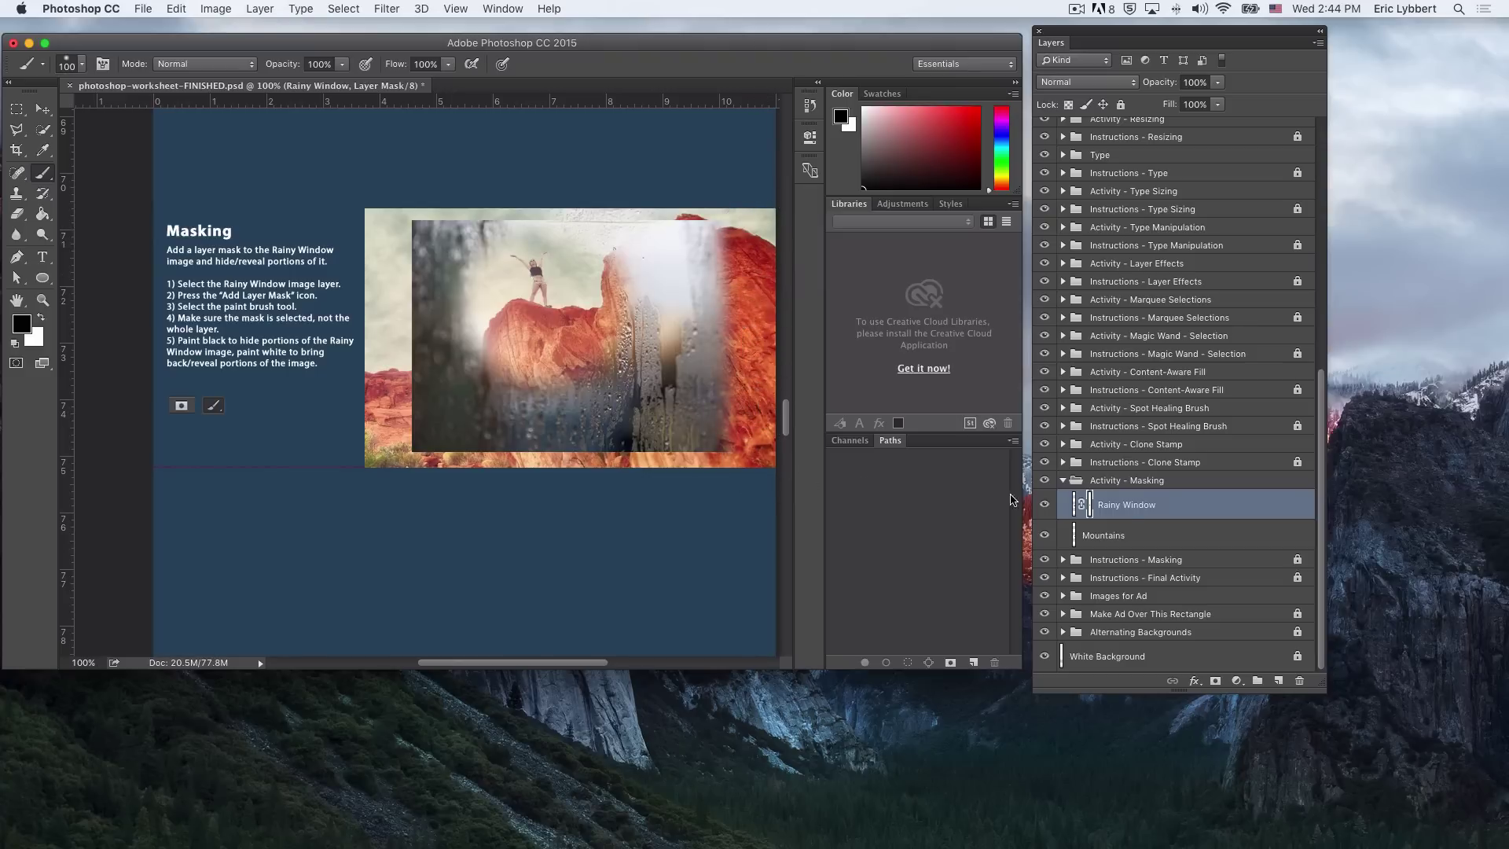
Step: Paint a dark blue test stroke on the Rainy Window image itself instead of its mask, and undo it
click(1074, 505)
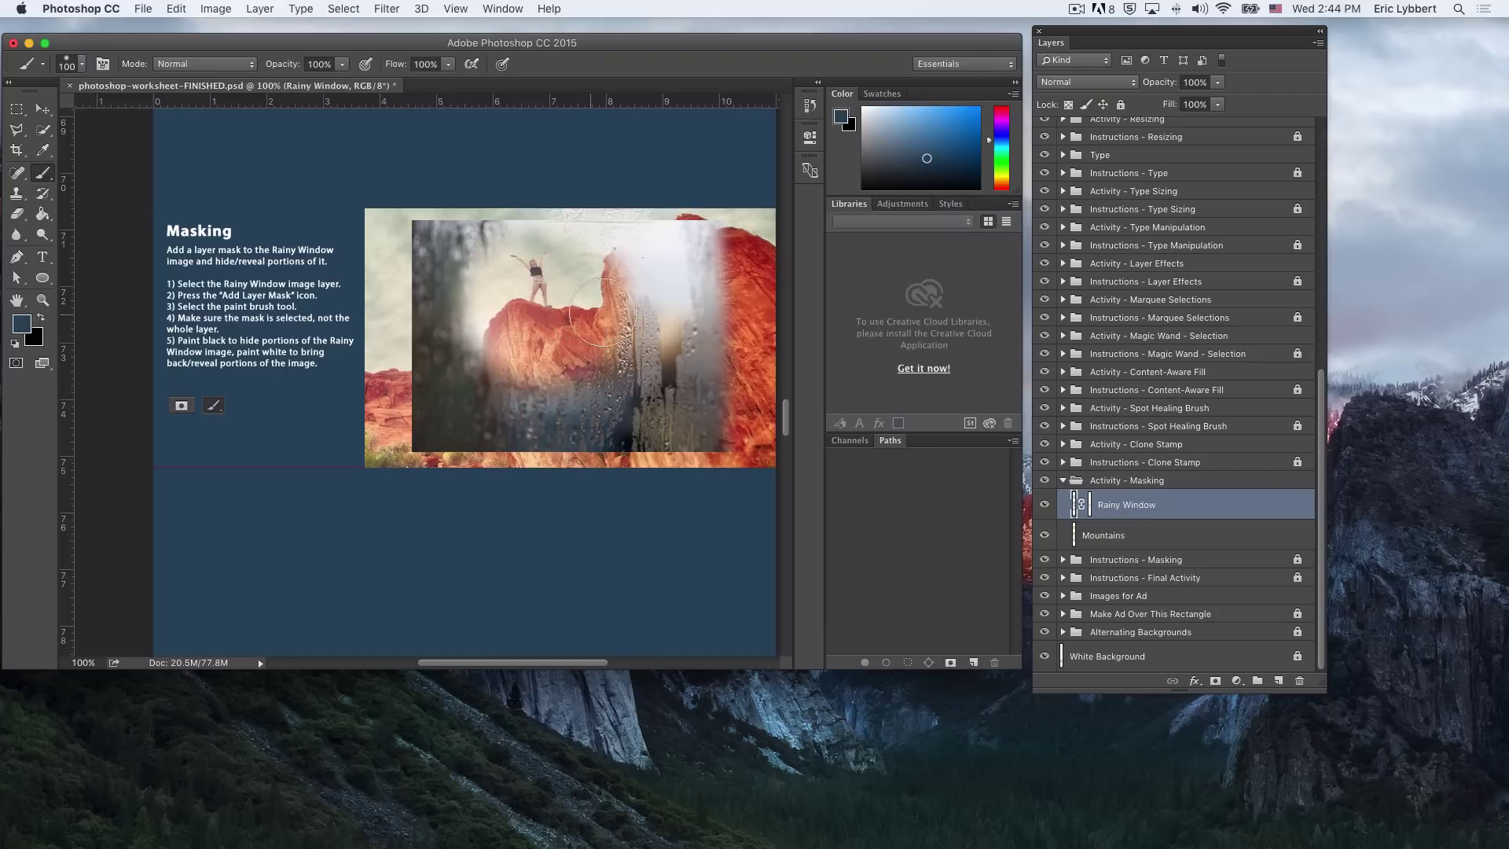
mouse_move(611, 283)
mouse_down()
mouse_move(769, 236)
mouse_move(631, 277)
mouse_move(709, 365)
mouse_move(636, 399)
mouse_move(672, 507)
mouse_move(700, 437)
mouse_move(673, 370)
mouse_move(462, 356)
mouse_move(488, 483)
mouse_move(592, 465)
mouse_move(492, 386)
mouse_move(145, 400)
mouse_move(277, 477)
mouse_move(550, 471)
mouse_move(435, 355)
mouse_move(433, 281)
mouse_move(495, 283)
mouse_up()
scroll(495, 284, left, 1)
key(super+z)
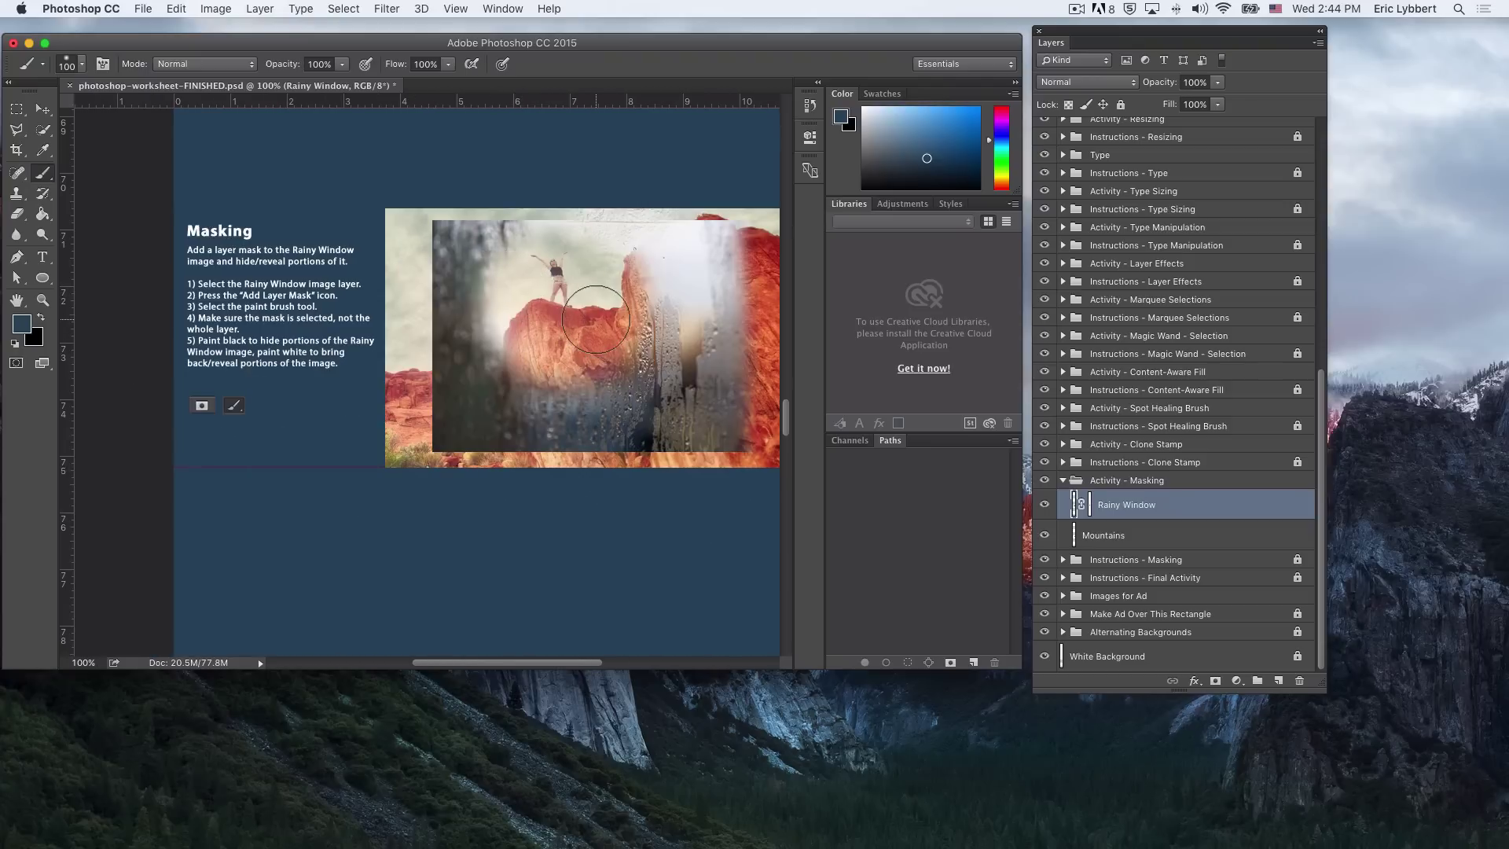
Step: Paint a test stroke in olive green on the Rainy Window image, undo it, and reselect the layer mask
click(21, 324)
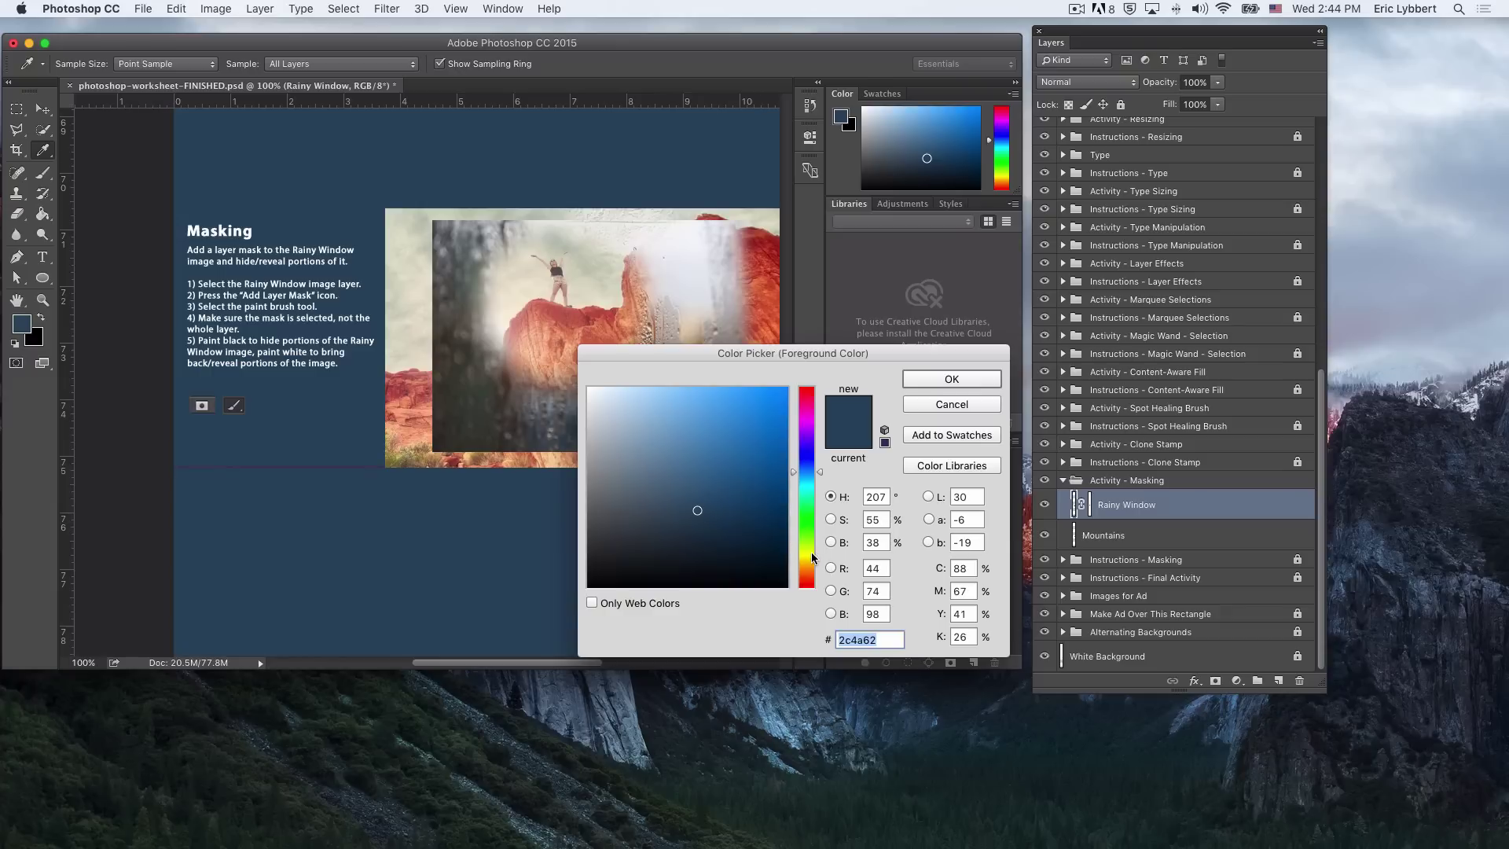
click(811, 551)
click(950, 379)
mouse_move(707, 318)
mouse_down()
mouse_move(658, 417)
mouse_move(695, 374)
mouse_move(701, 308)
mouse_move(672, 425)
mouse_move(555, 475)
mouse_move(566, 400)
mouse_move(486, 228)
mouse_move(562, 422)
mouse_up()
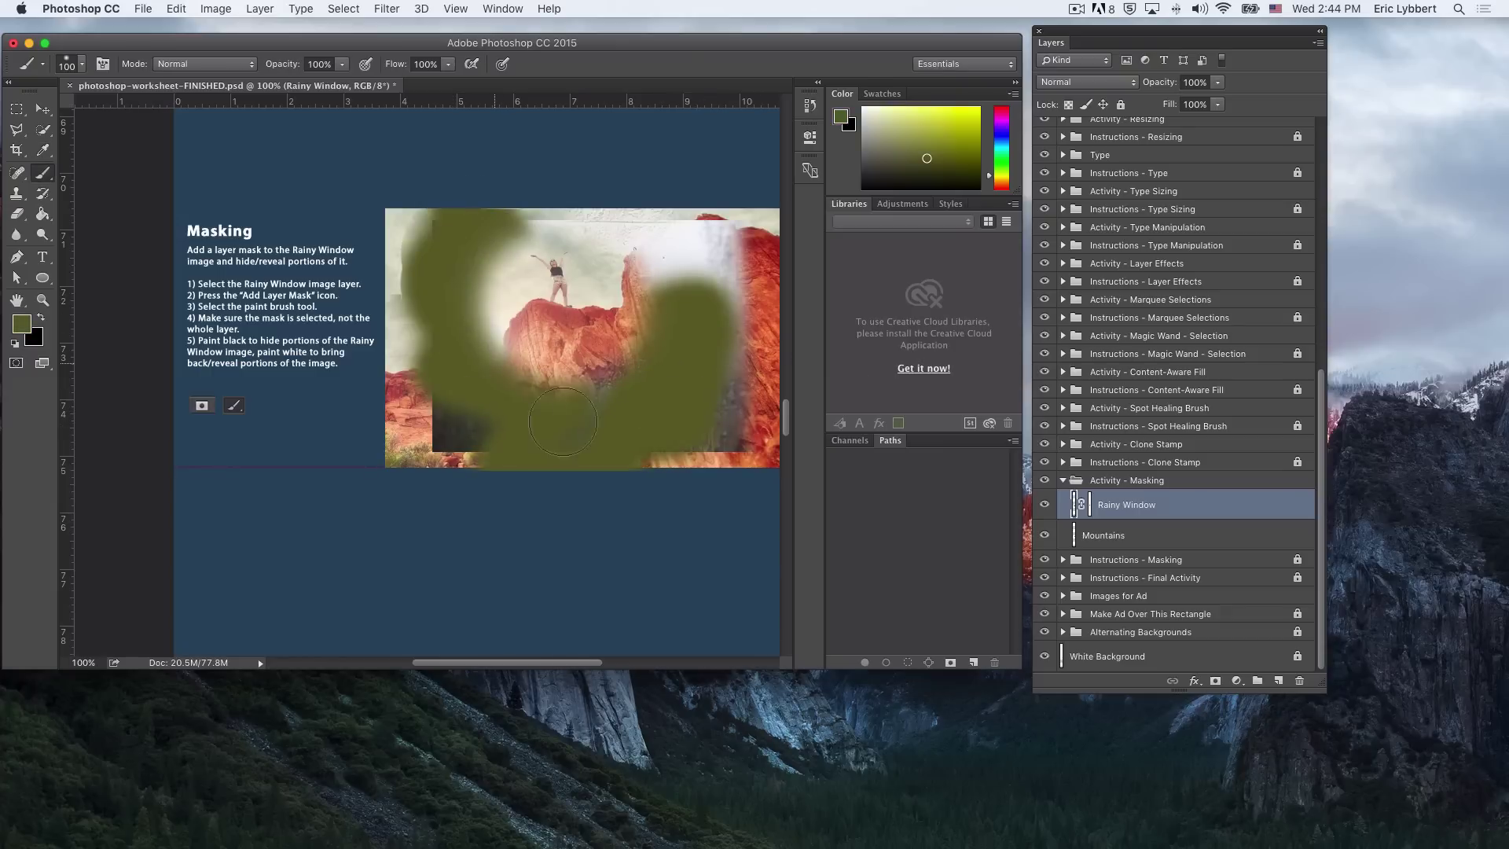
key(super+z)
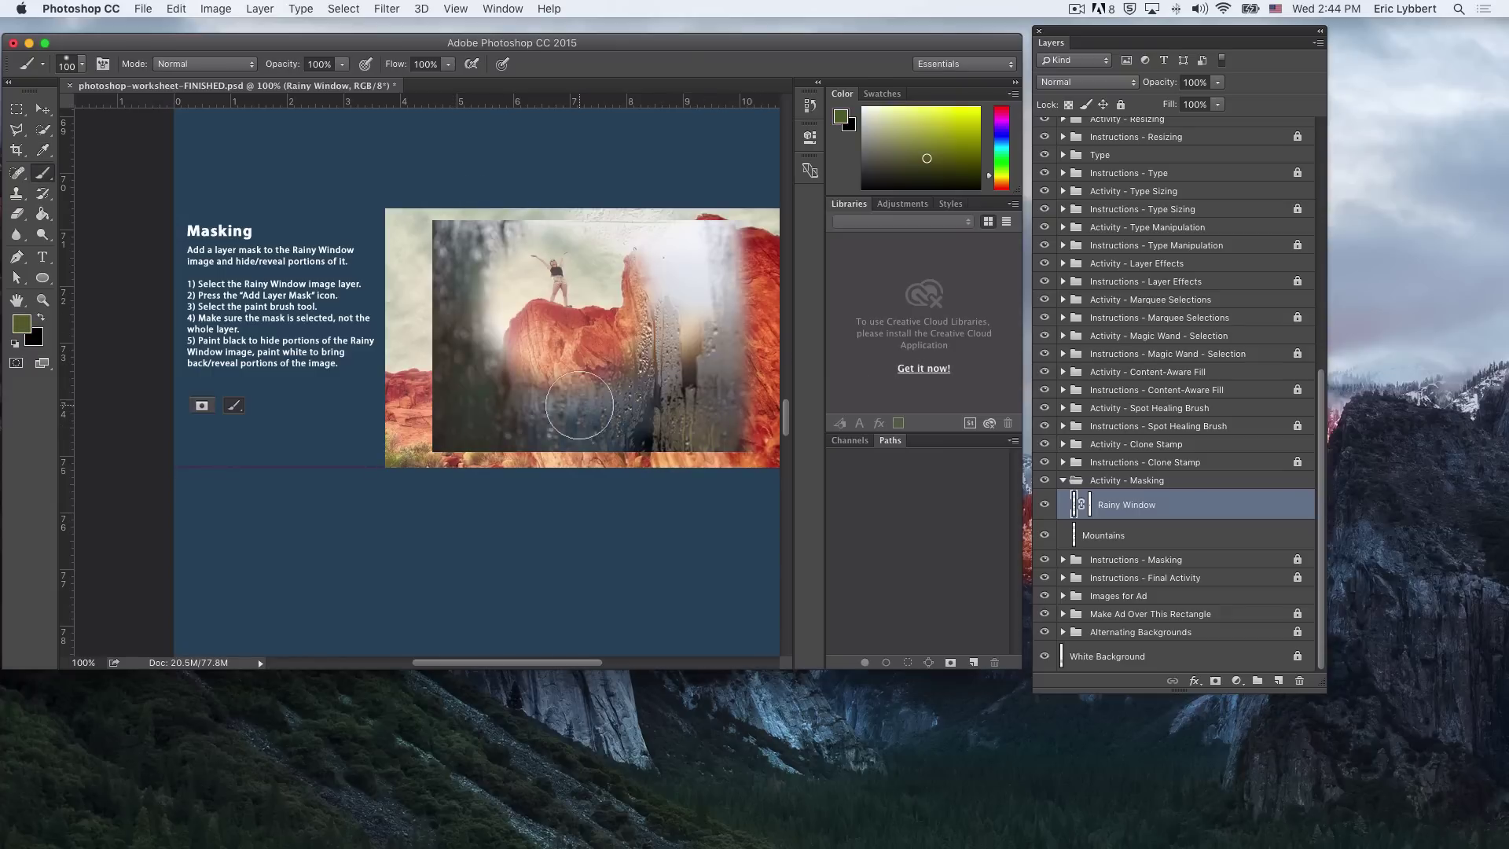
click(1089, 504)
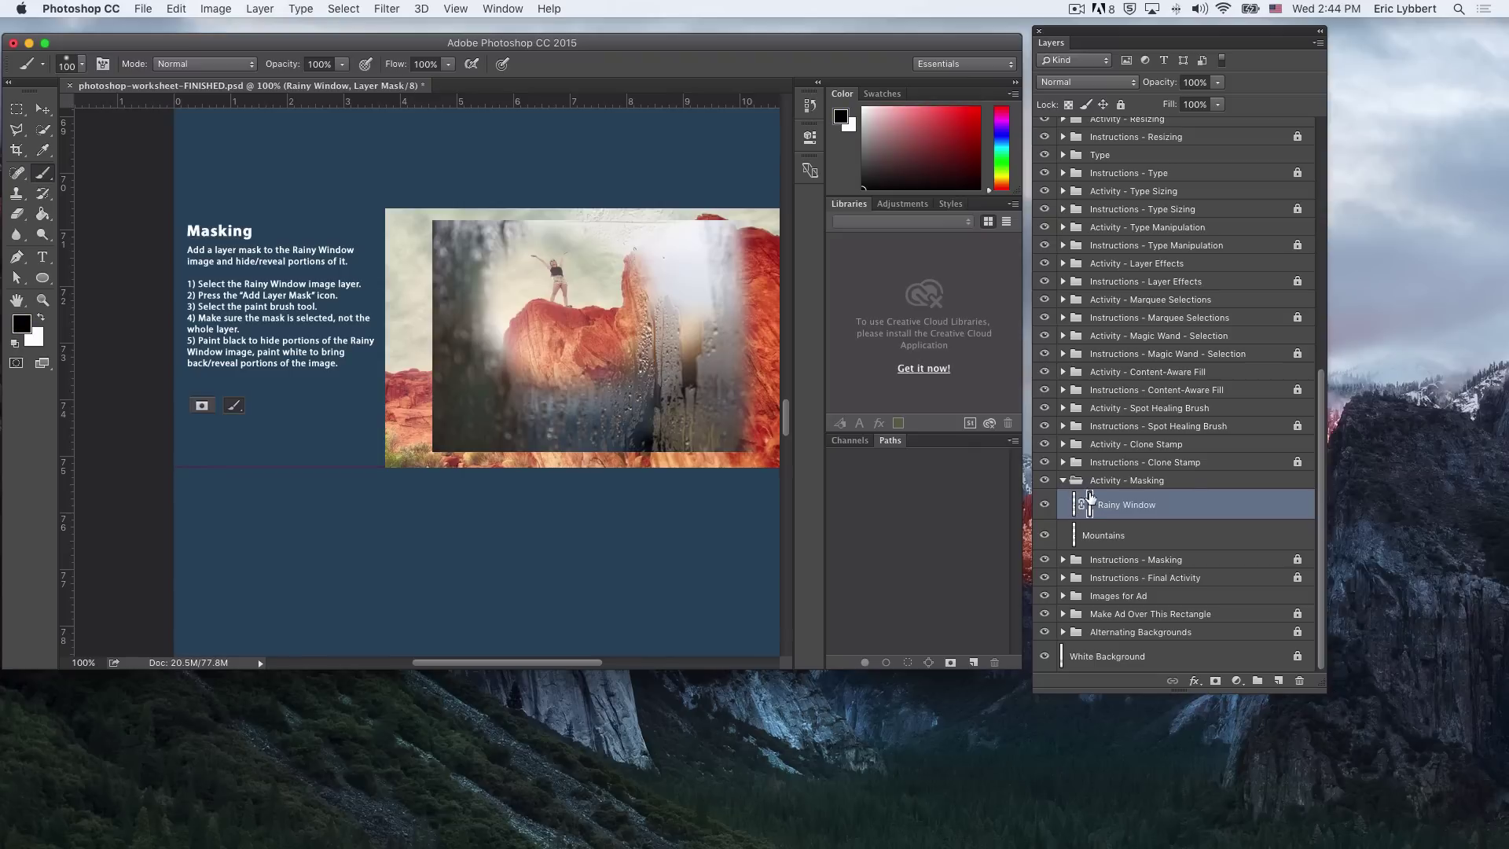